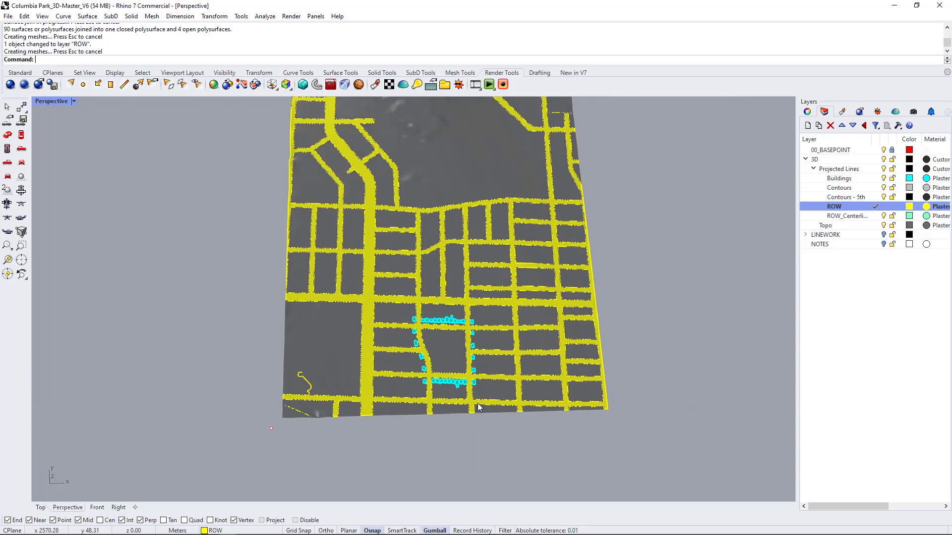
Zoom and orbit the Perspective view to look almost straight down on the cyan-building block.
scroll(453, 354, up, 4)
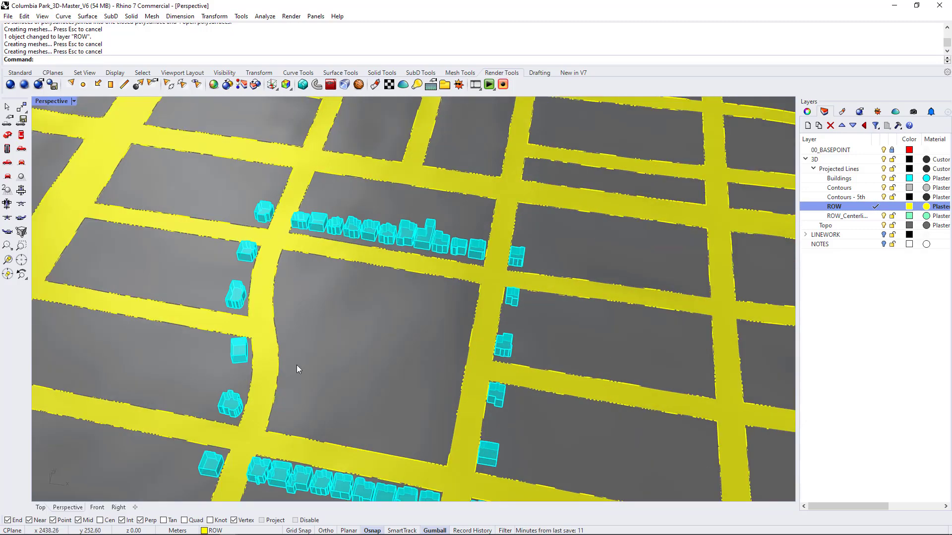
scroll(412, 269, down, 4)
right_drag(412, 270, 387, 319)
scroll(392, 327, up, 3)
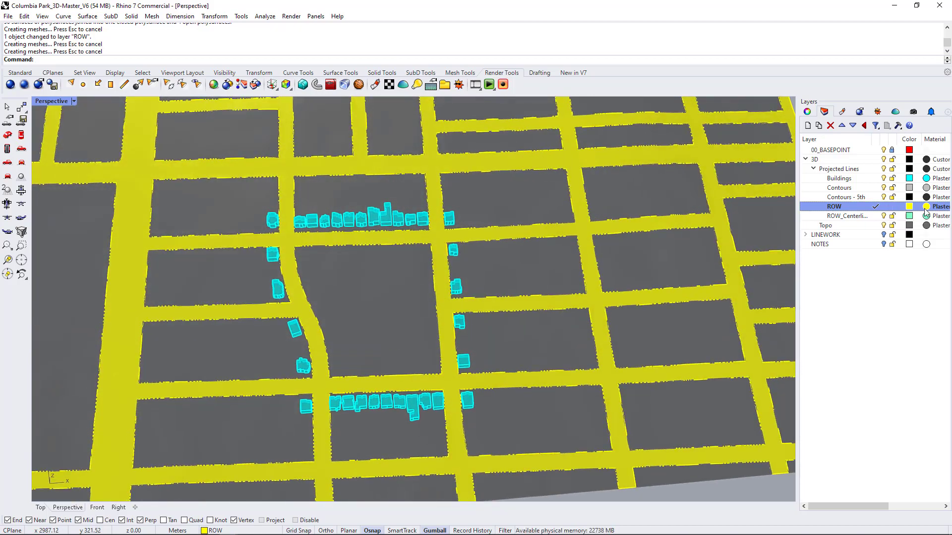
right_drag(453, 275, 531, 365)
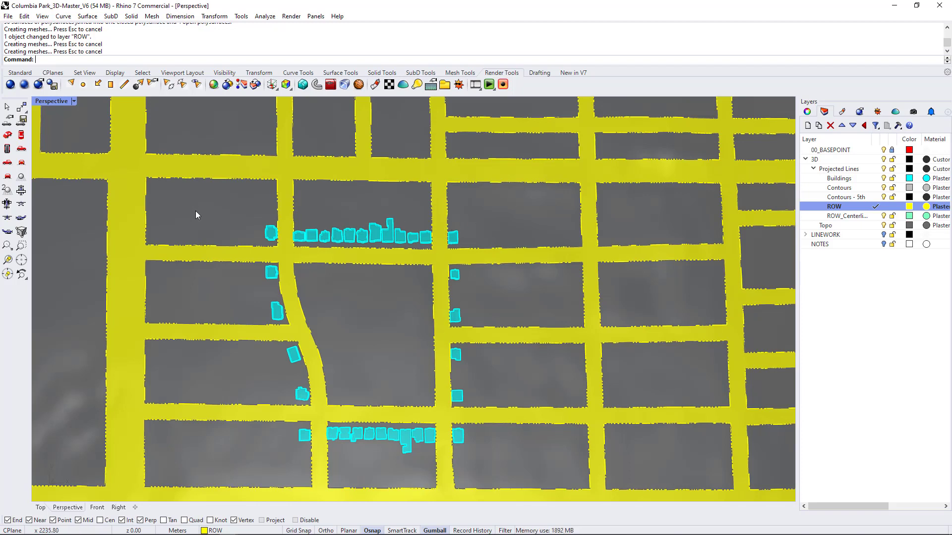
Change the ROW layer's Plaster material colour from yellow to pure white (255, 255, 255).
click(926, 207)
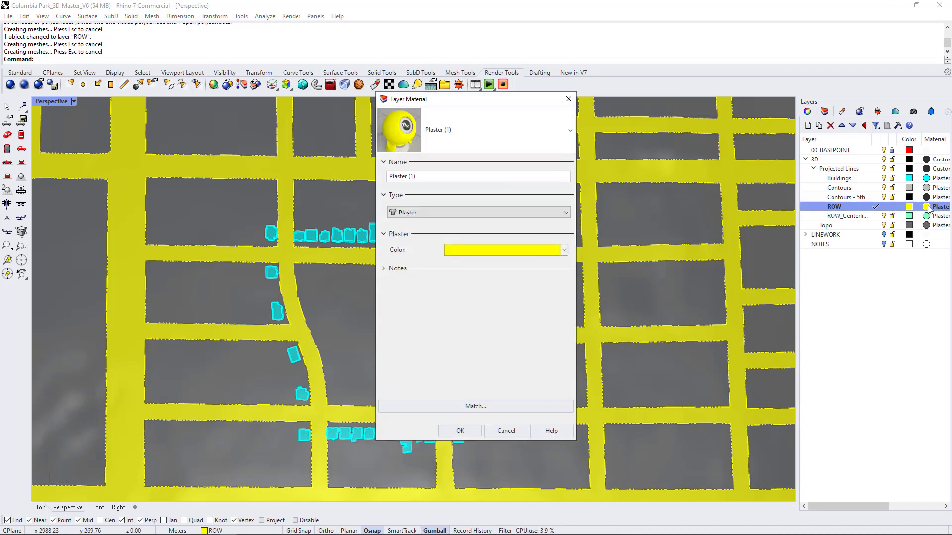
click(564, 249)
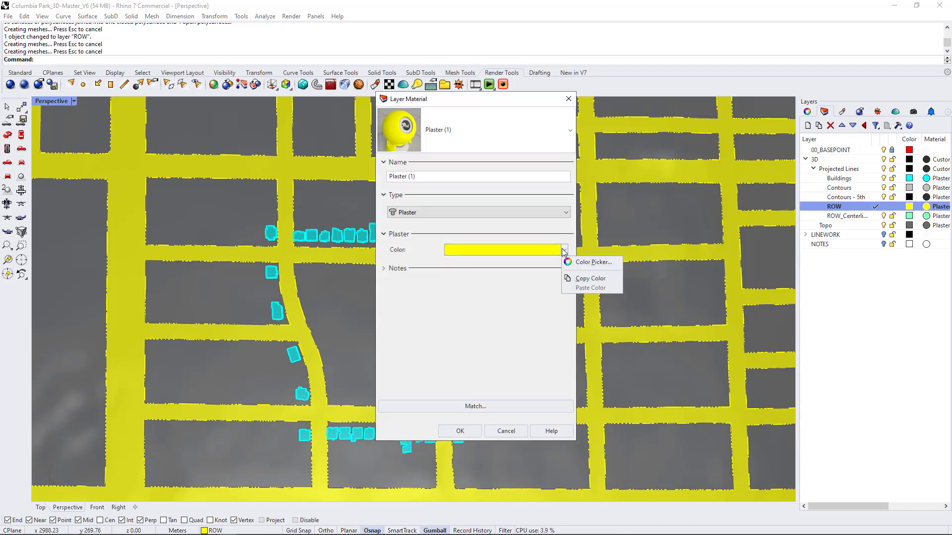
click(590, 262)
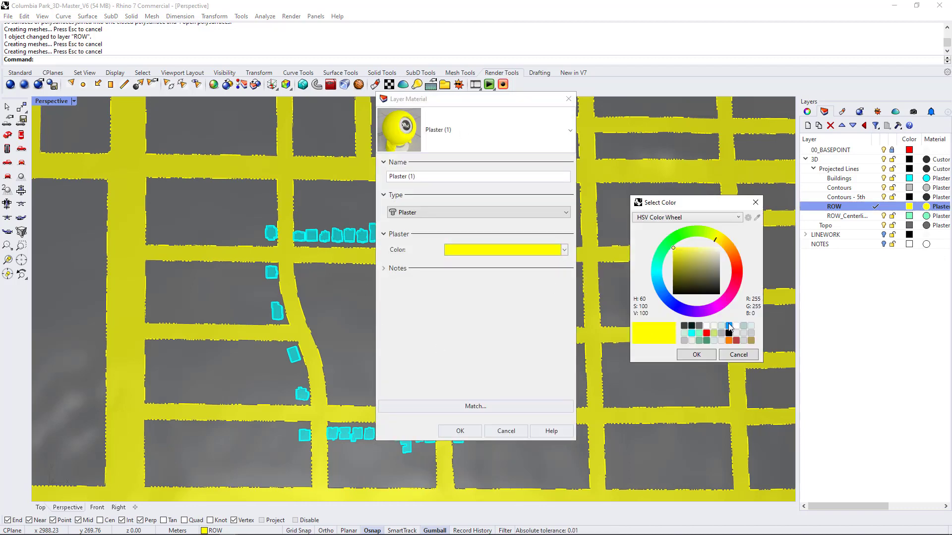
click(707, 326)
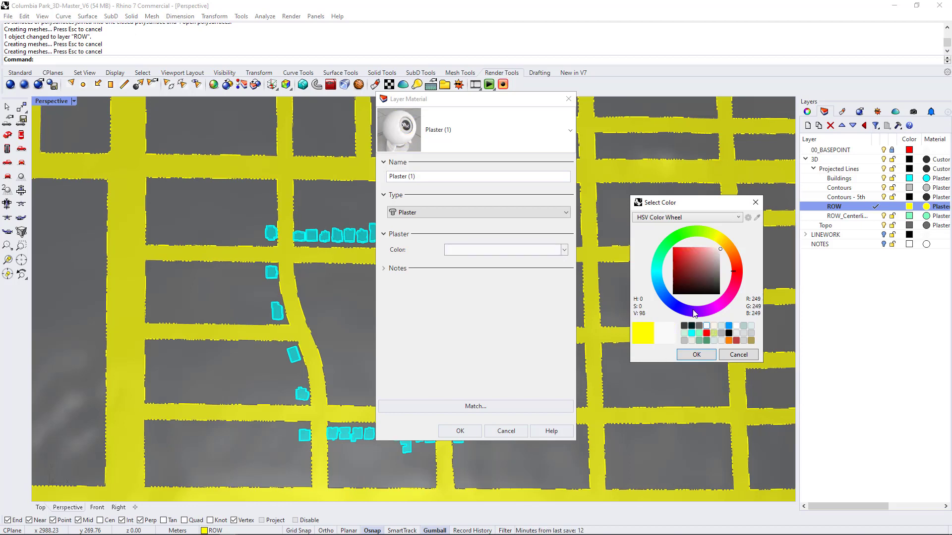
drag(726, 251, 734, 231)
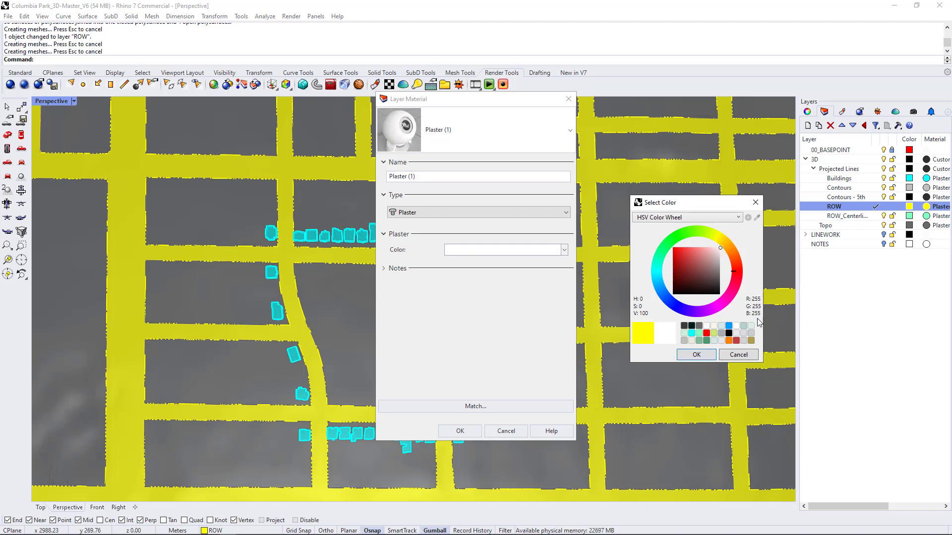
click(694, 355)
click(460, 430)
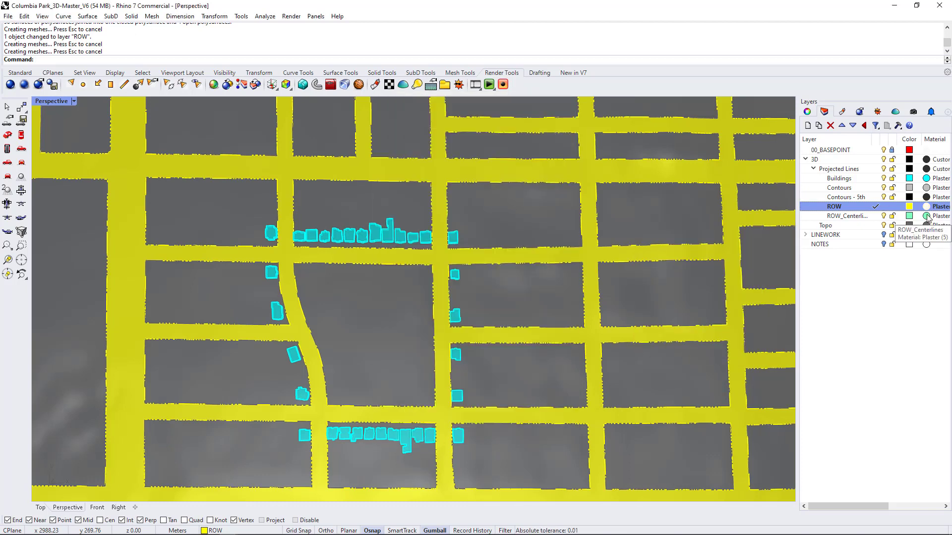
Set the Buildings layer's Plaster material colour to white.
click(925, 178)
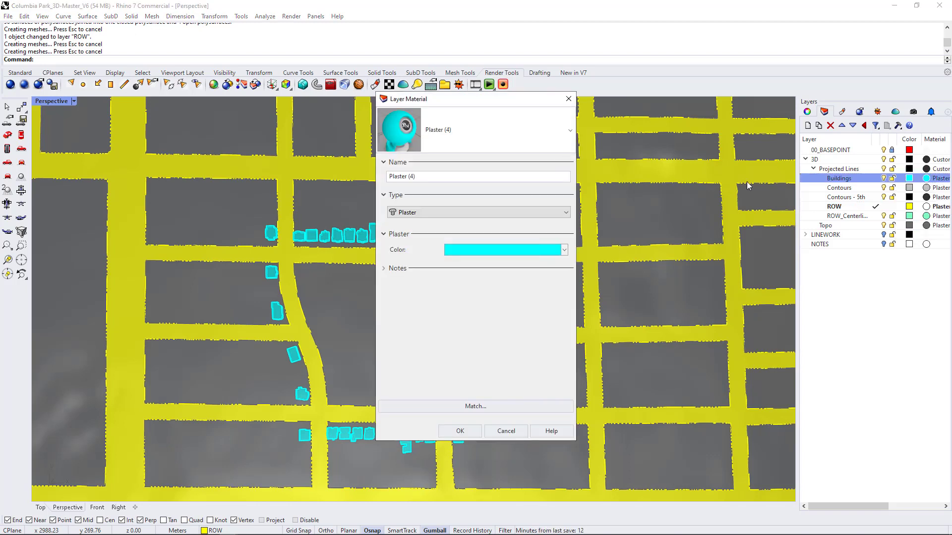
click(564, 249)
click(590, 261)
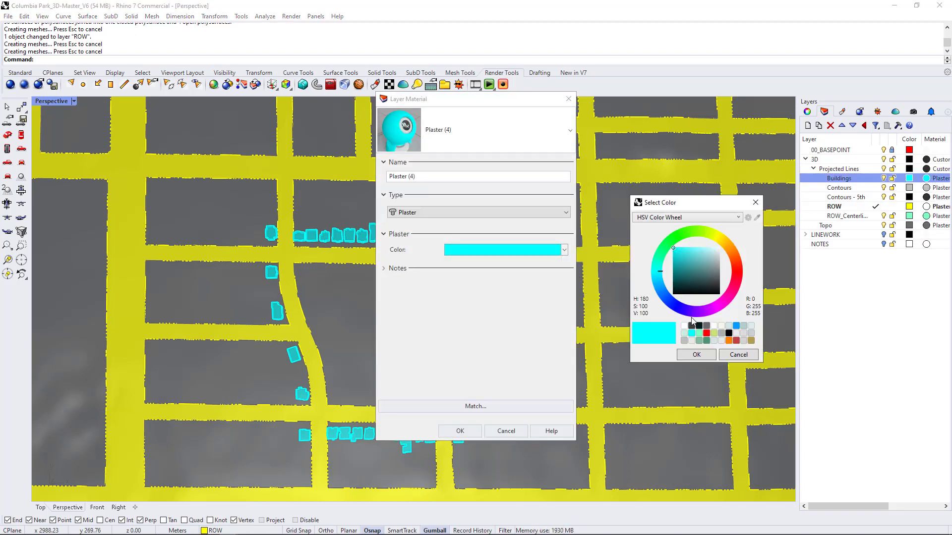
click(685, 326)
click(690, 355)
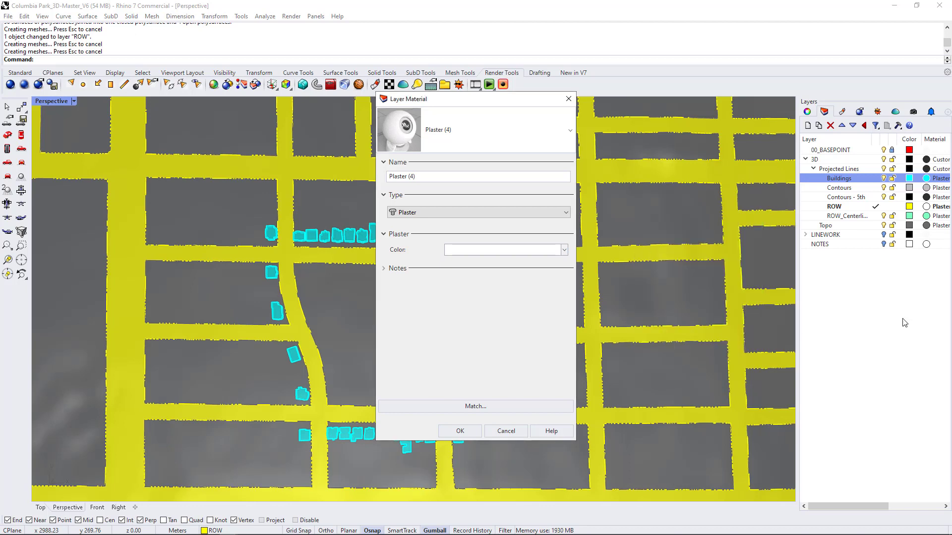
click(490, 431)
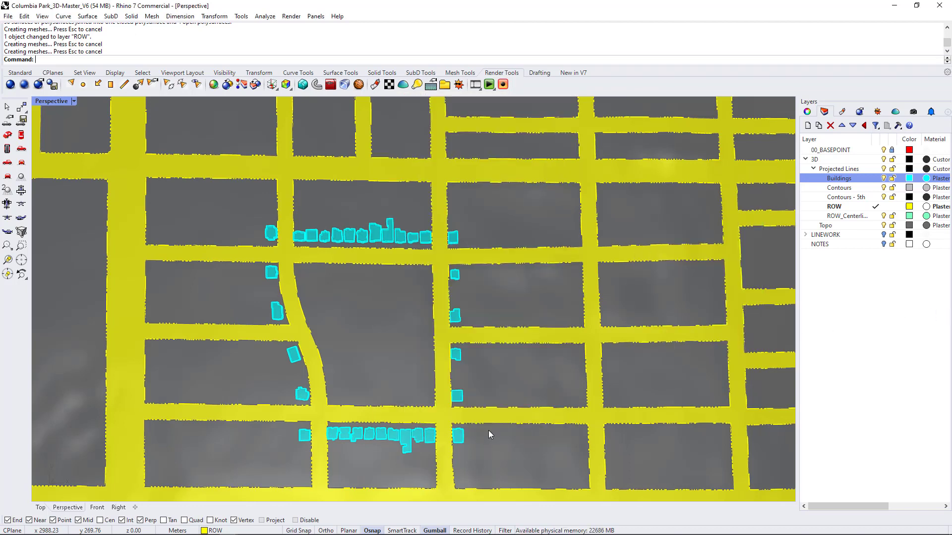
Set the Topo layer's Plaster material colour to white.
click(850, 220)
click(837, 226)
click(926, 225)
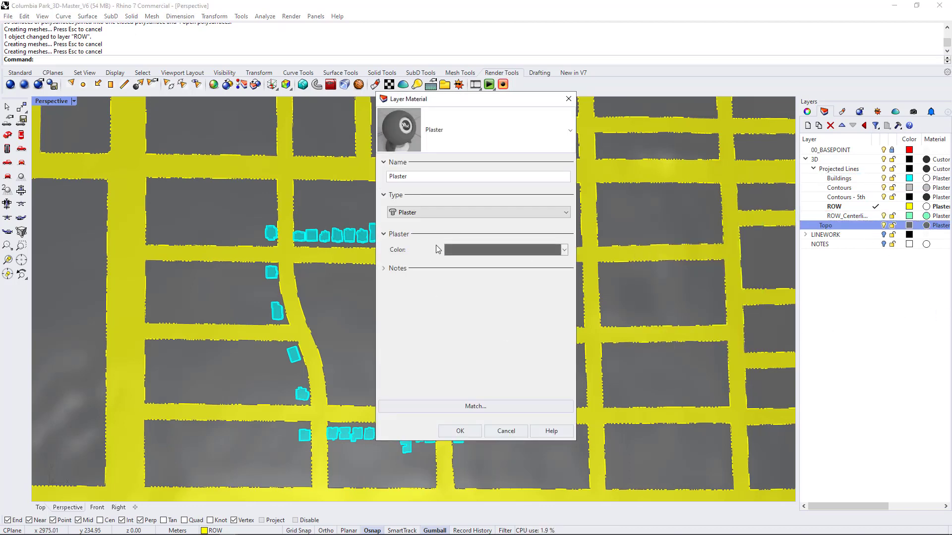
click(450, 249)
click(685, 328)
click(695, 354)
click(458, 430)
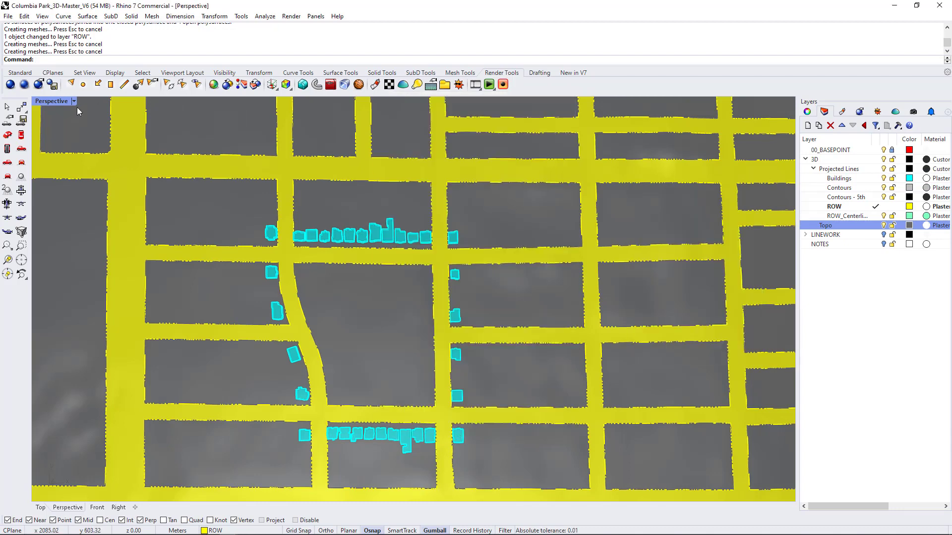
Switch the Perspective viewport to Rendered display mode.
click(74, 101)
click(62, 159)
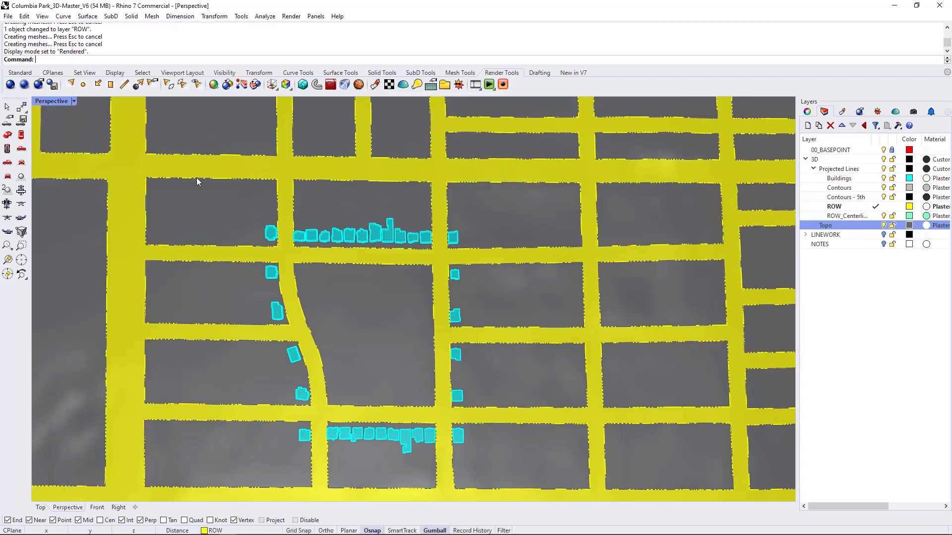
scroll(578, 291, down, 5)
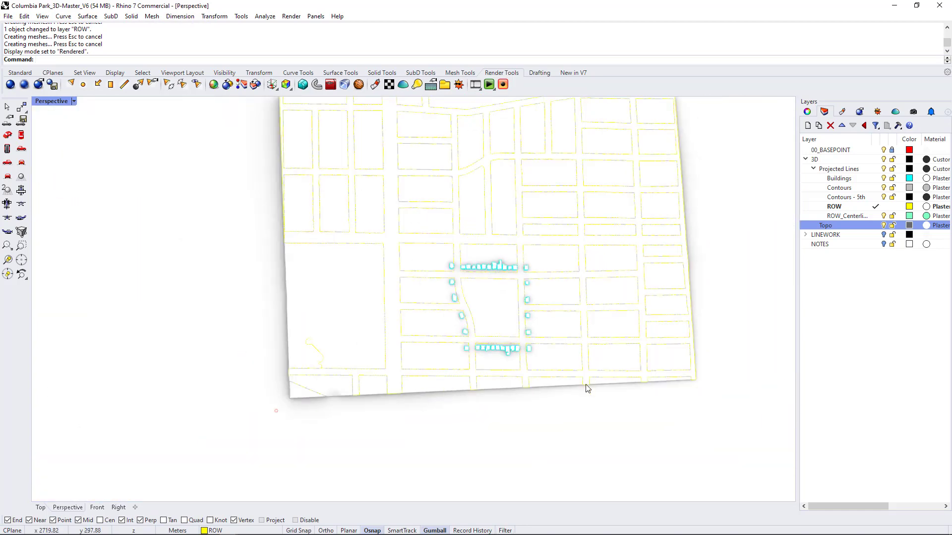
scroll(490, 275, up, 5)
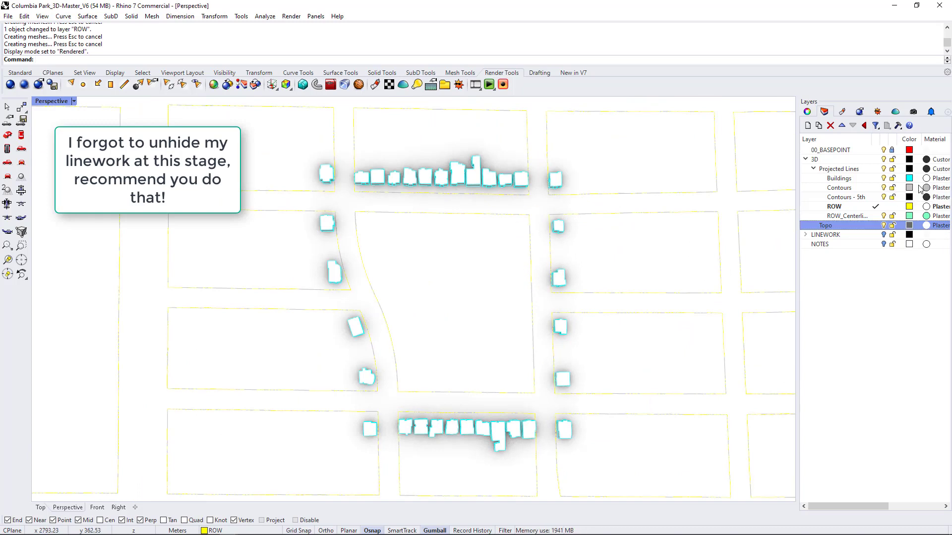
scroll(444, 332, down, 2)
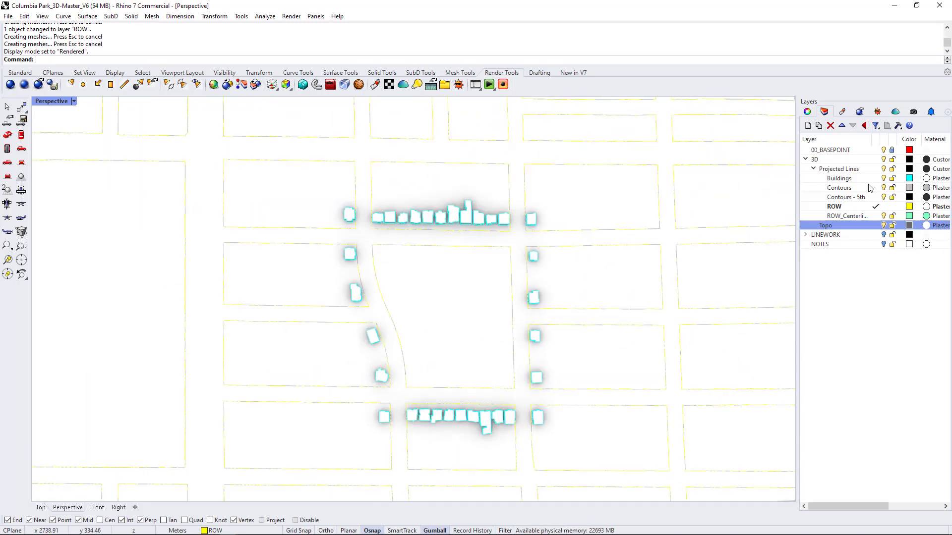
Make the Buildings and ROW layer colours black for dark outlines.
click(909, 178)
drag(694, 287, 735, 306)
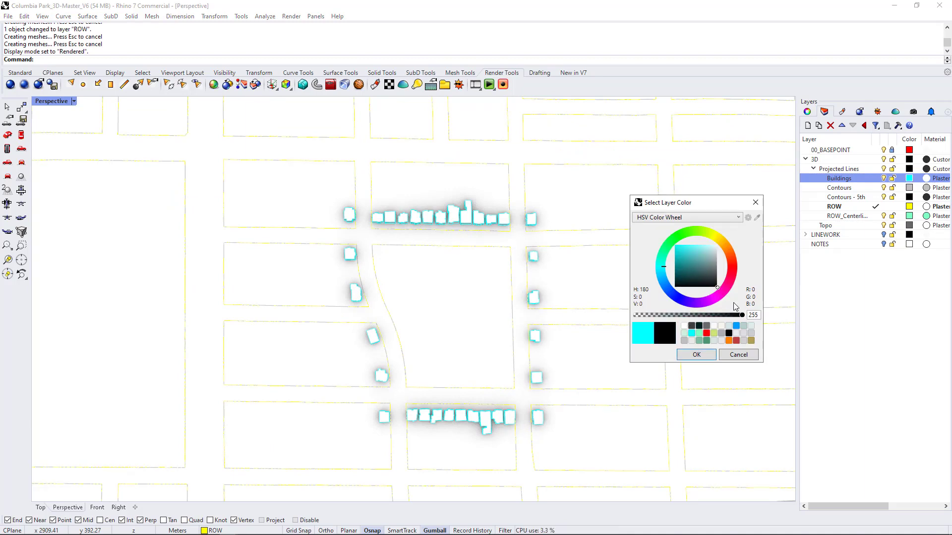
click(696, 356)
click(909, 208)
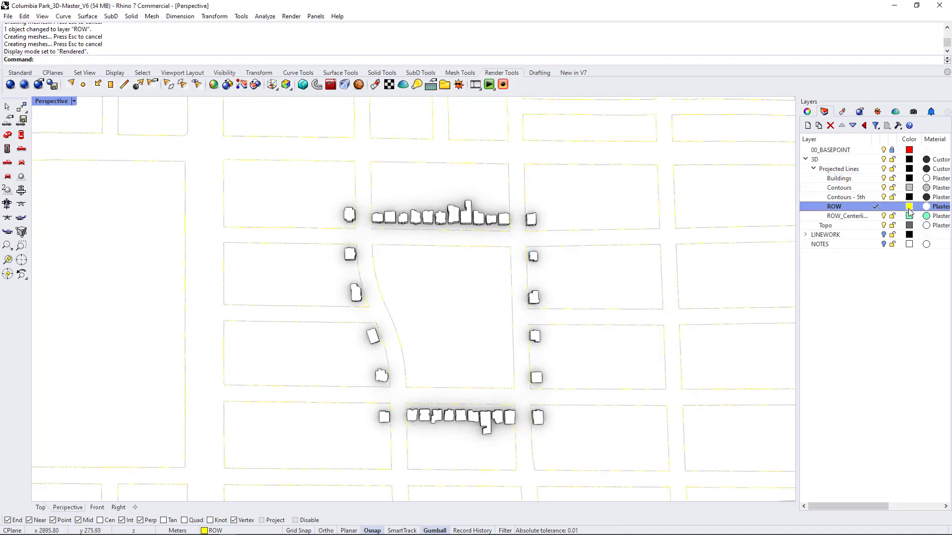
click(684, 325)
click(696, 355)
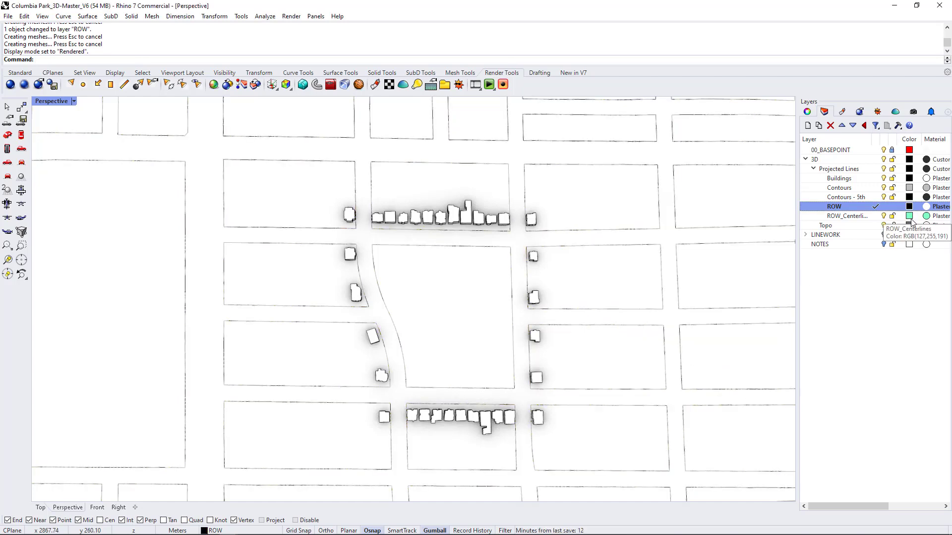
click(883, 220)
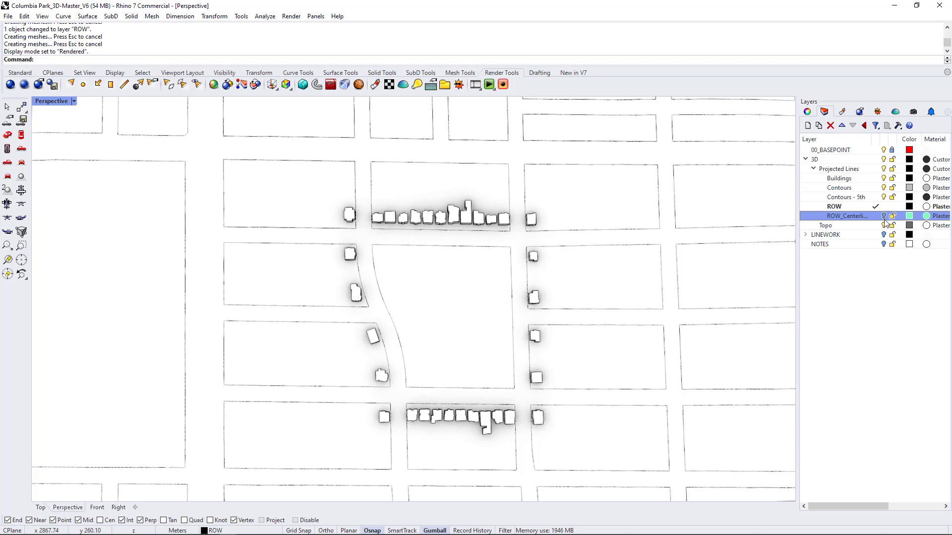
Maximize the Top view, set it to Rendered, and zoom in on the building block.
double_click(44, 104)
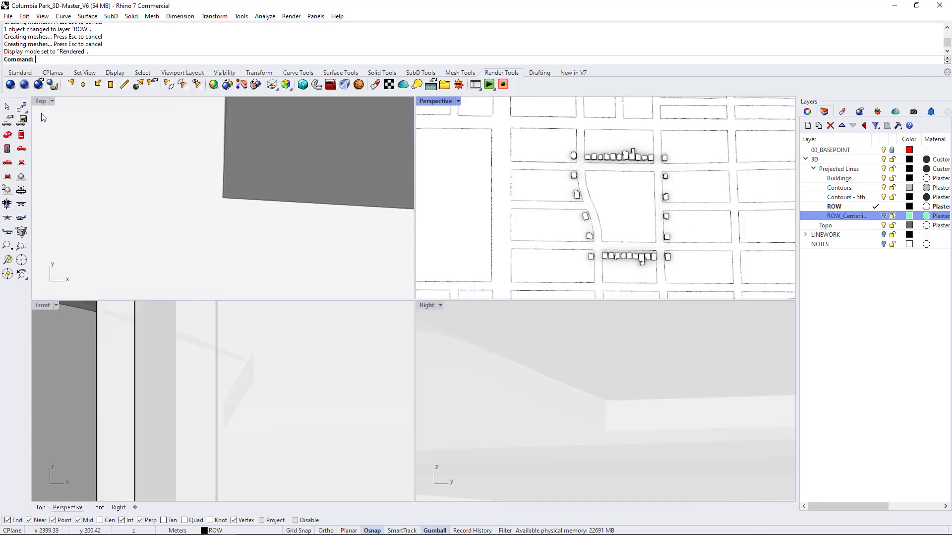
double_click(44, 104)
scroll(425, 280, down, 10)
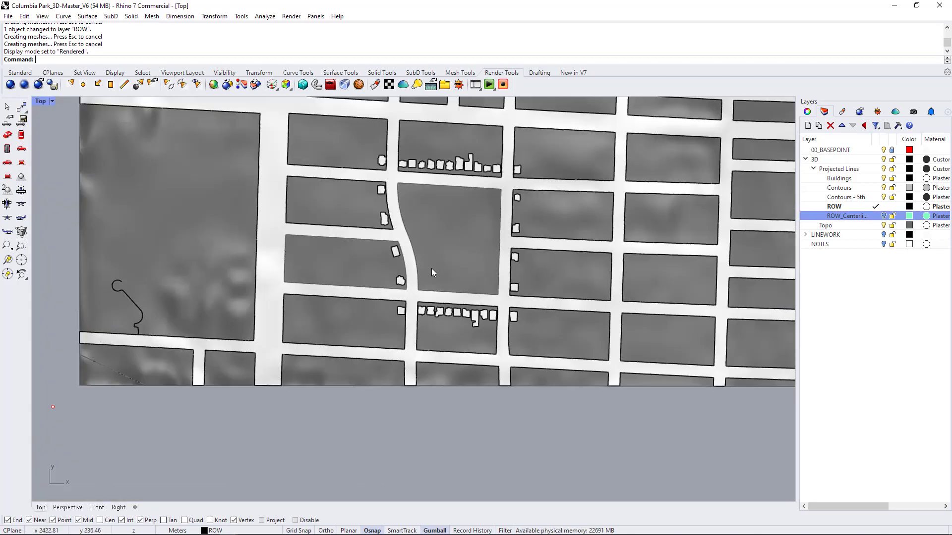
scroll(431, 269, up, 3)
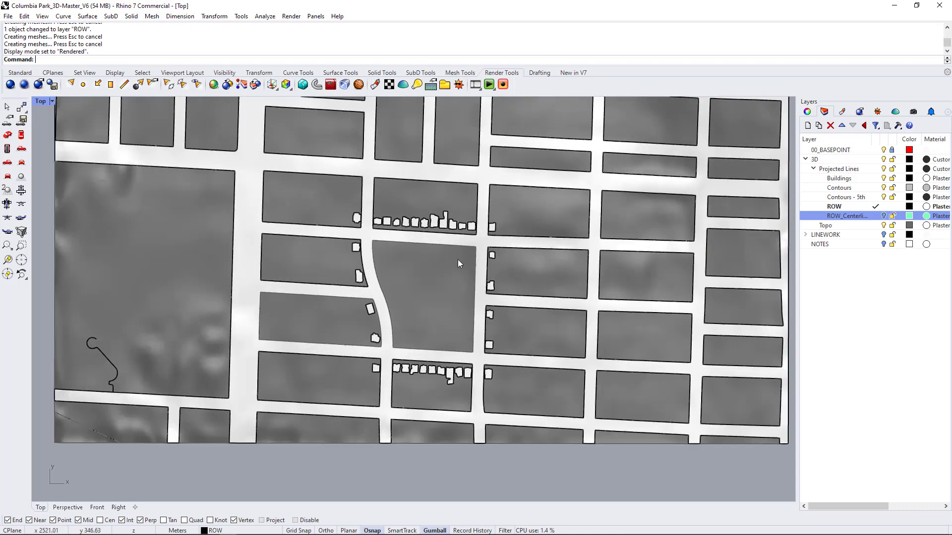
click(52, 101)
click(60, 160)
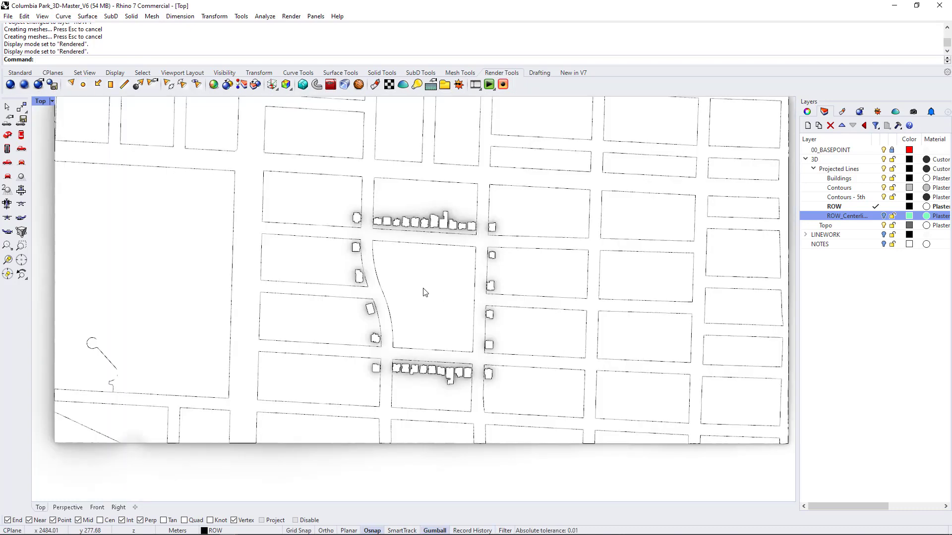
scroll(440, 323, up, 2)
scroll(439, 323, up, 3)
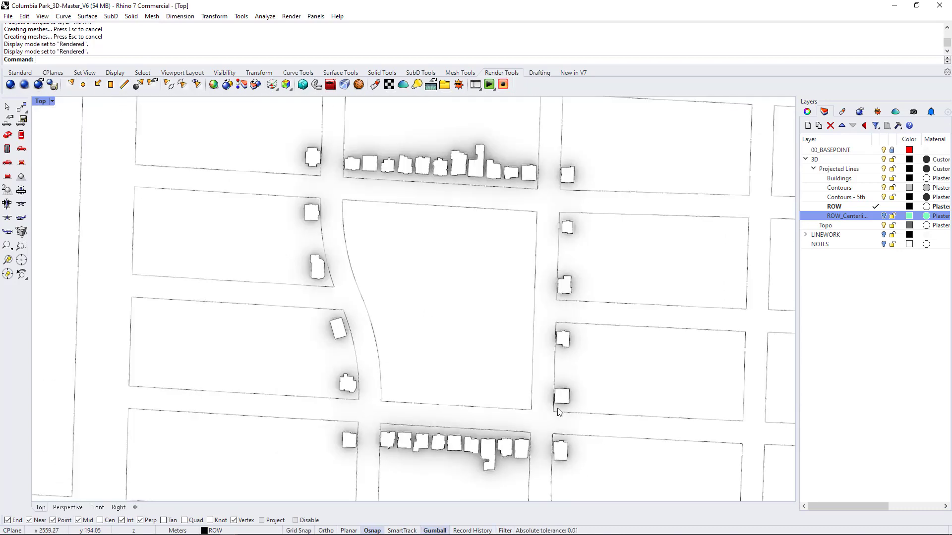
scroll(478, 336, down, 1)
scroll(495, 349, up, 1)
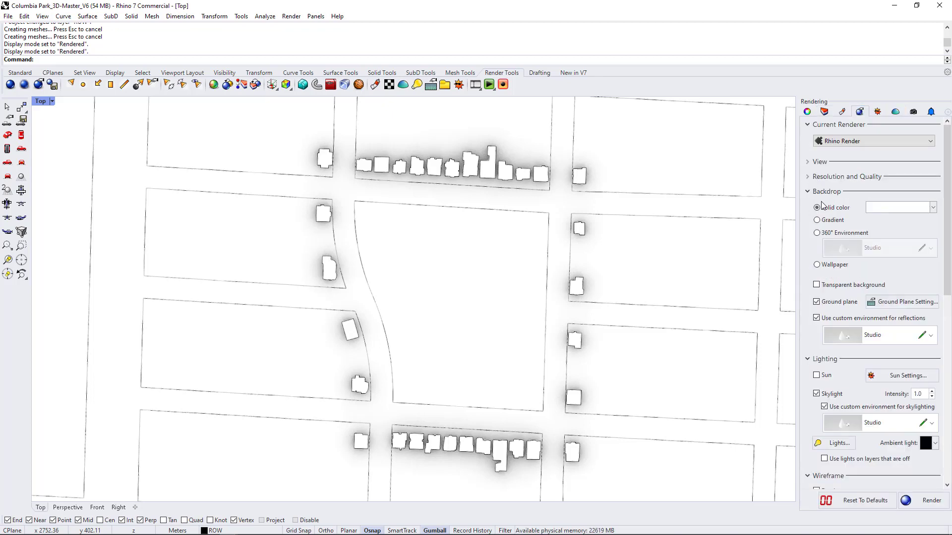
Turn off the custom reflection environment and enable Sun lighting in the Rendering settings.
scroll(821, 205, down, 1)
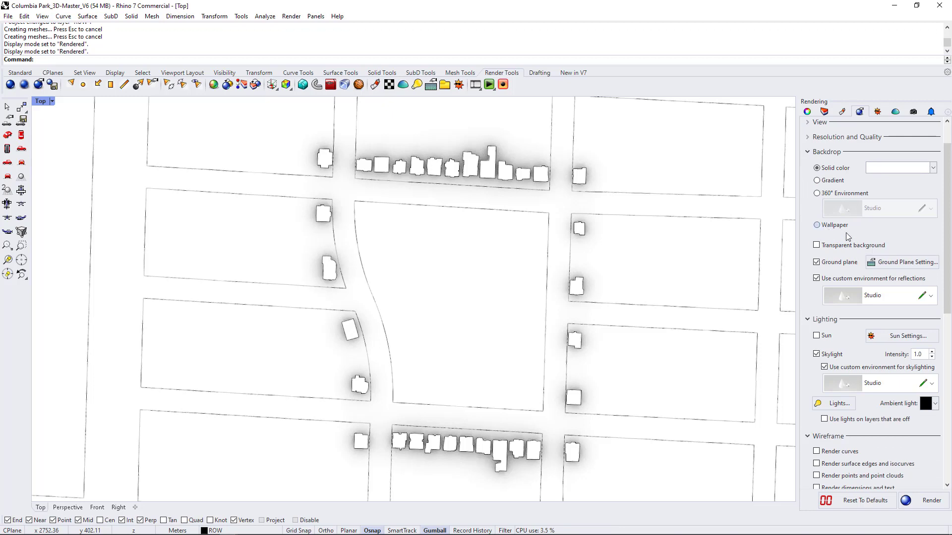
scroll(841, 249, down, 1)
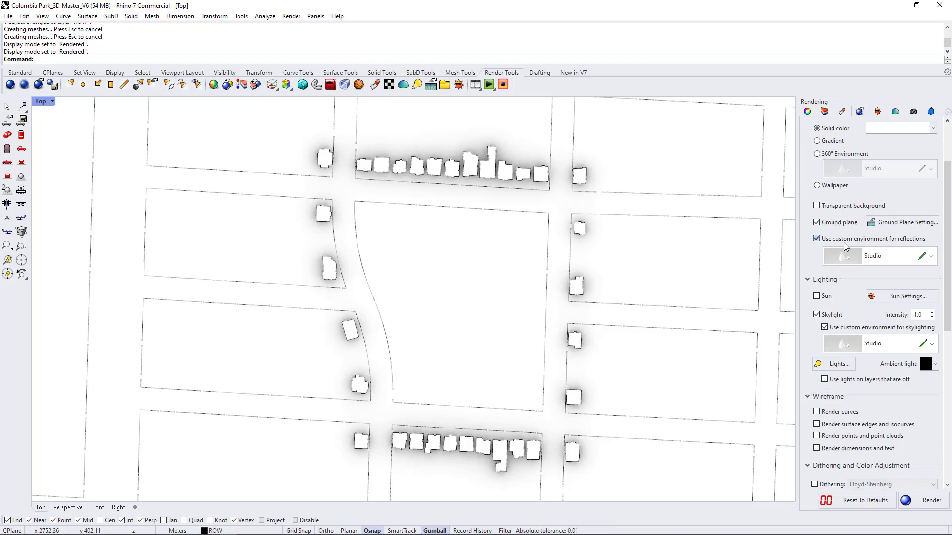
click(816, 240)
scroll(818, 241, down, 1)
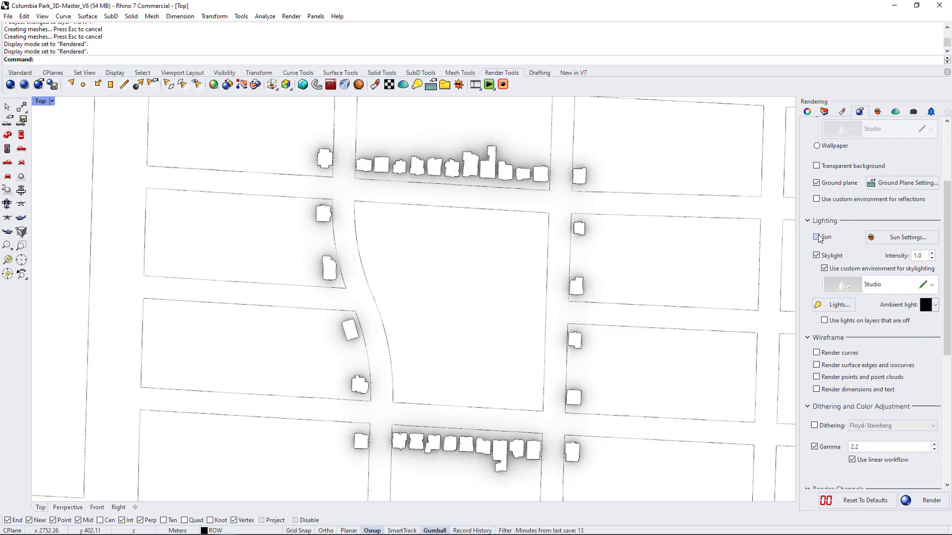
click(817, 237)
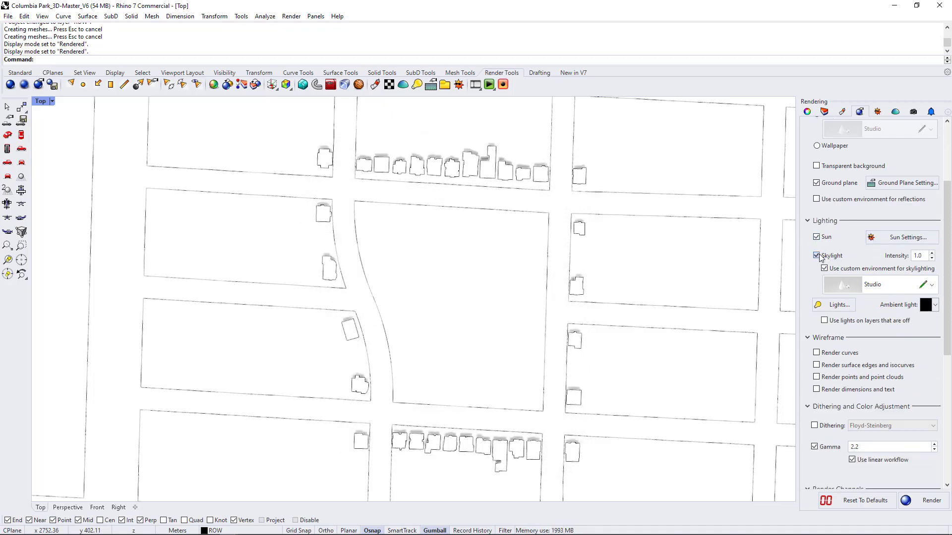
click(879, 288)
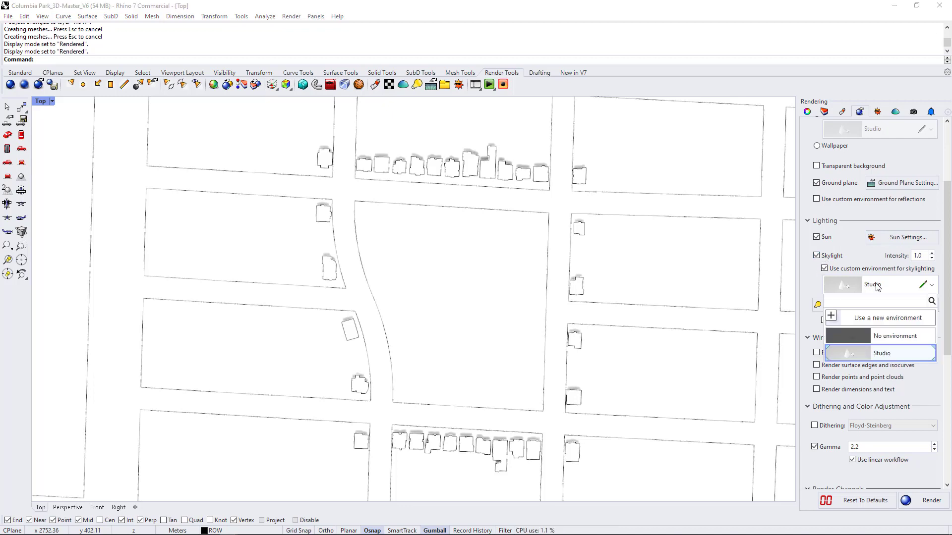
Import Rhino Sky from the Environment Library as the skylight environment.
click(874, 286)
click(882, 288)
click(865, 322)
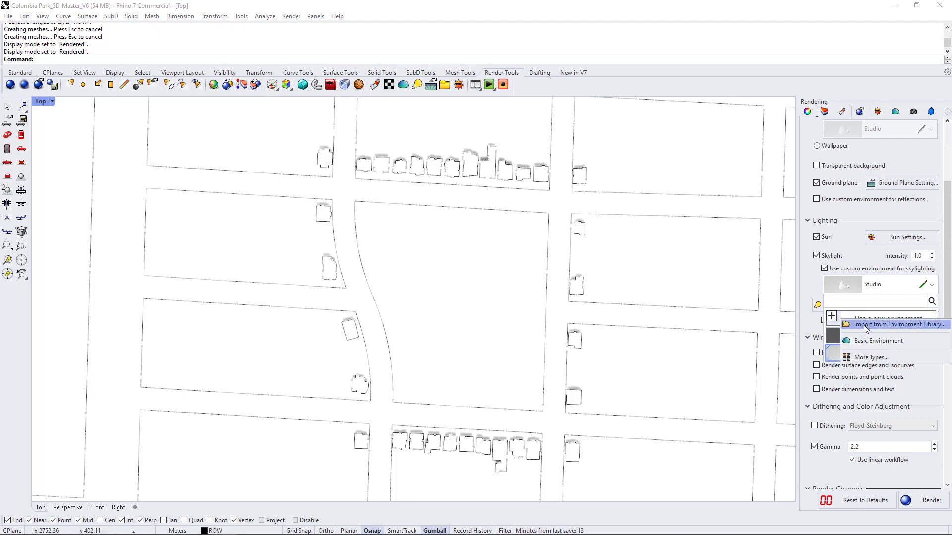
click(865, 327)
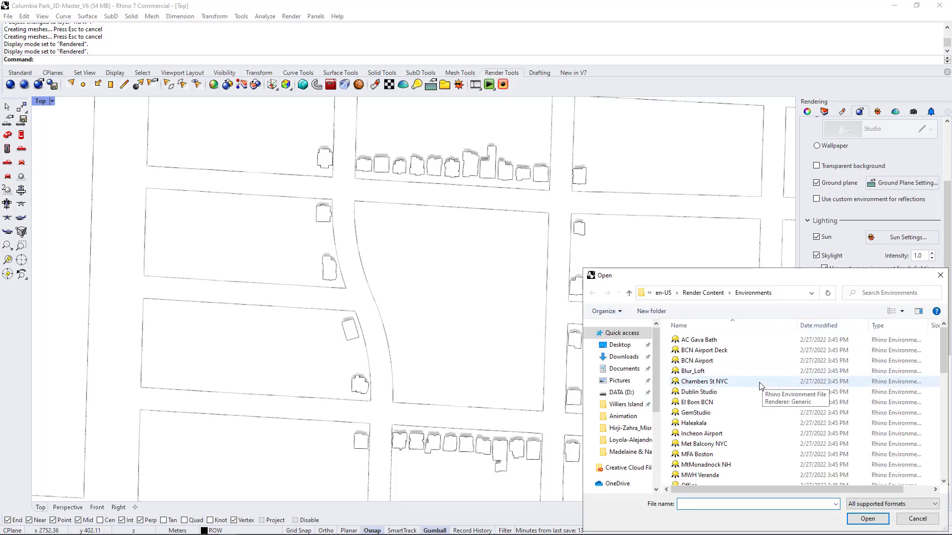
drag(744, 276, 586, 131)
scroll(540, 292, down, 1)
click(540, 295)
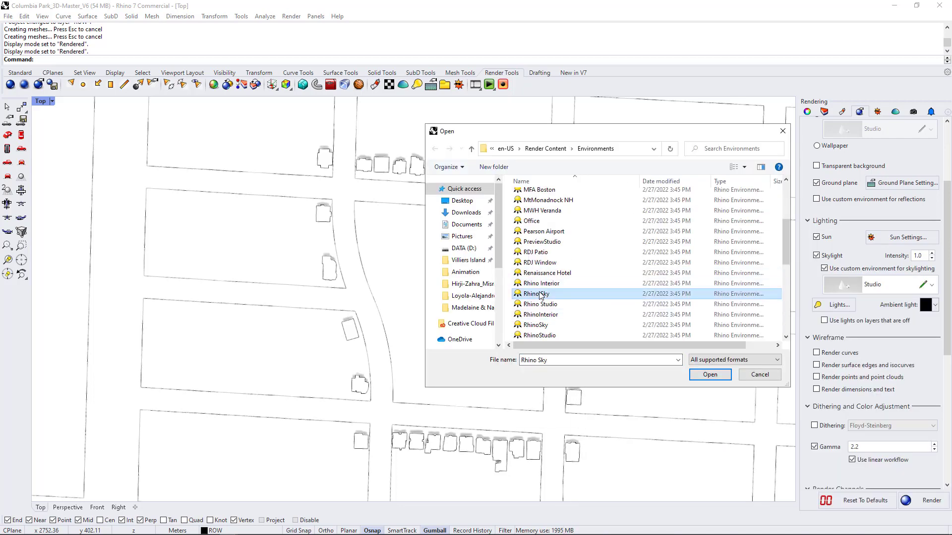
click(710, 374)
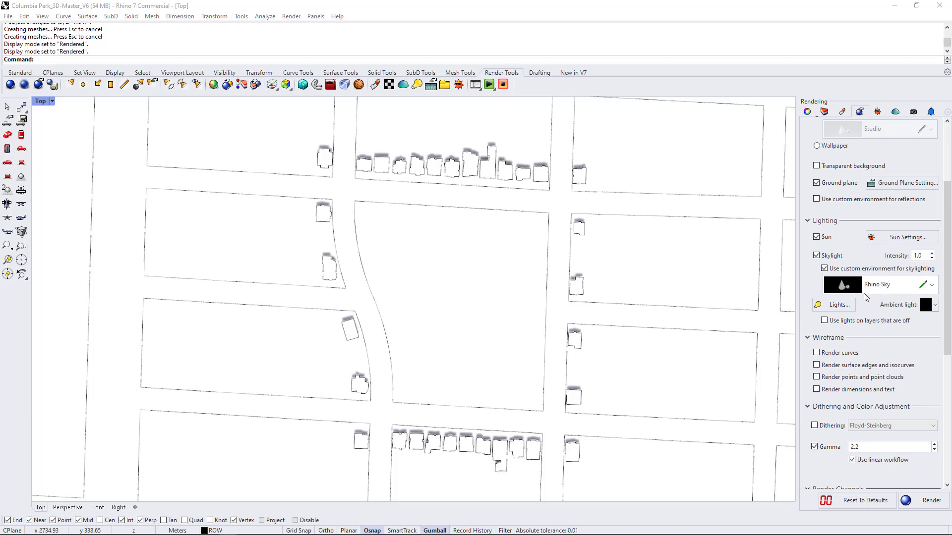
In Sun Settings, search 'vancou' and choose Vancouver, Canada as the location.
click(895, 239)
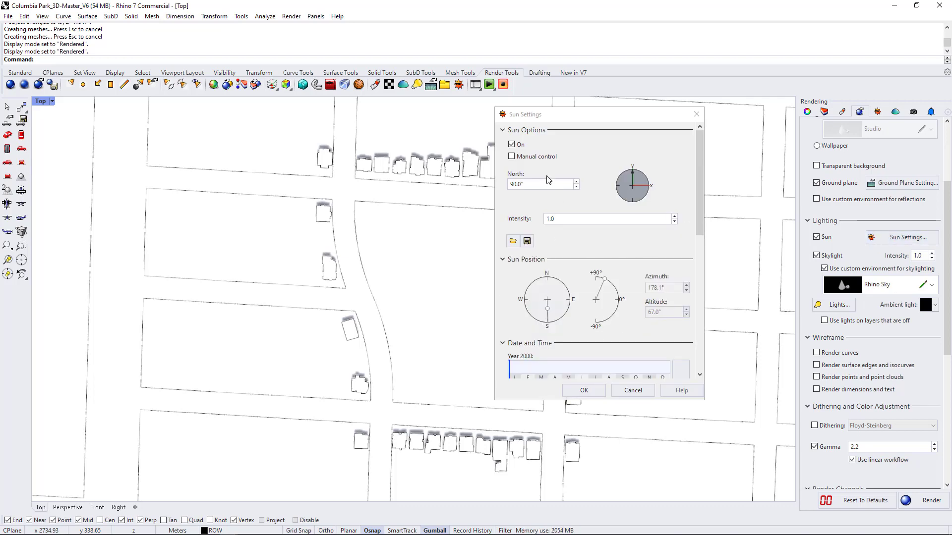
scroll(605, 246, down, 5)
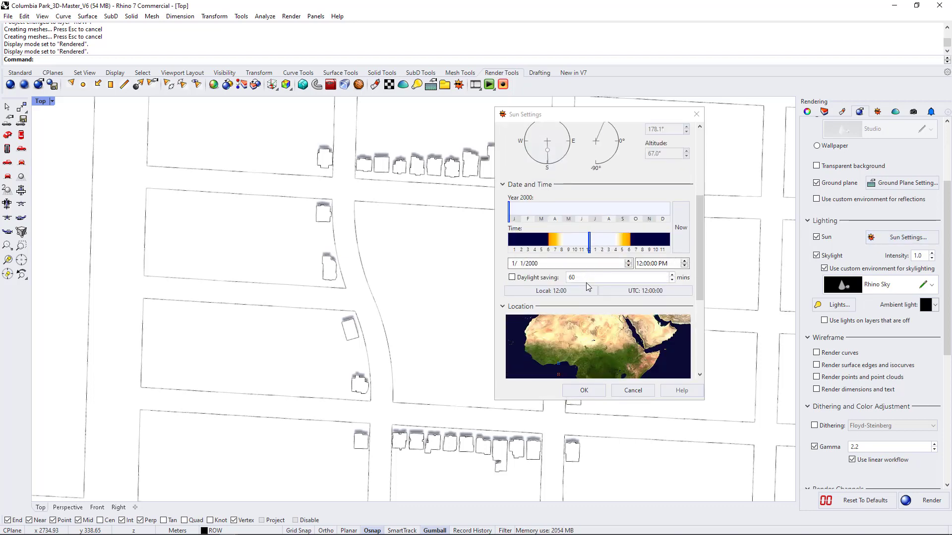
scroll(595, 297, down, 7)
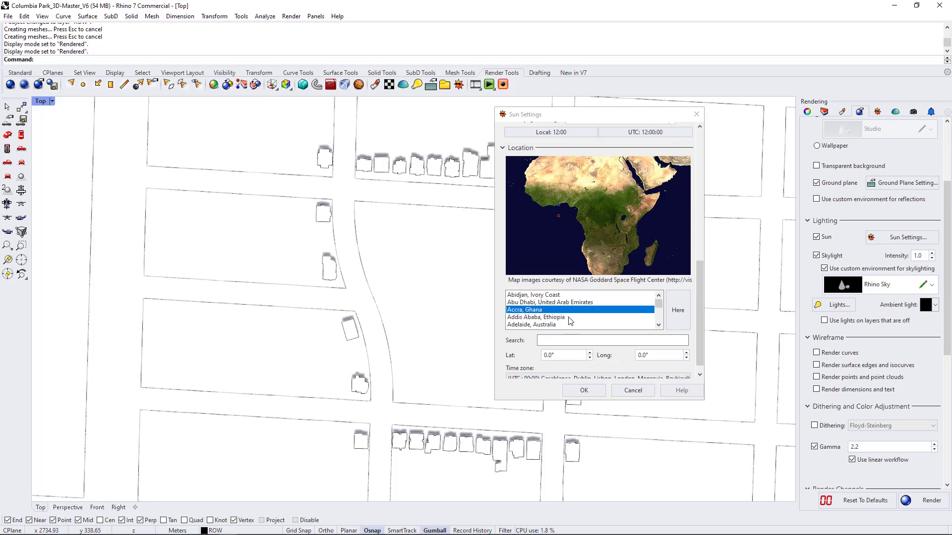
click(563, 340)
text(vanc)
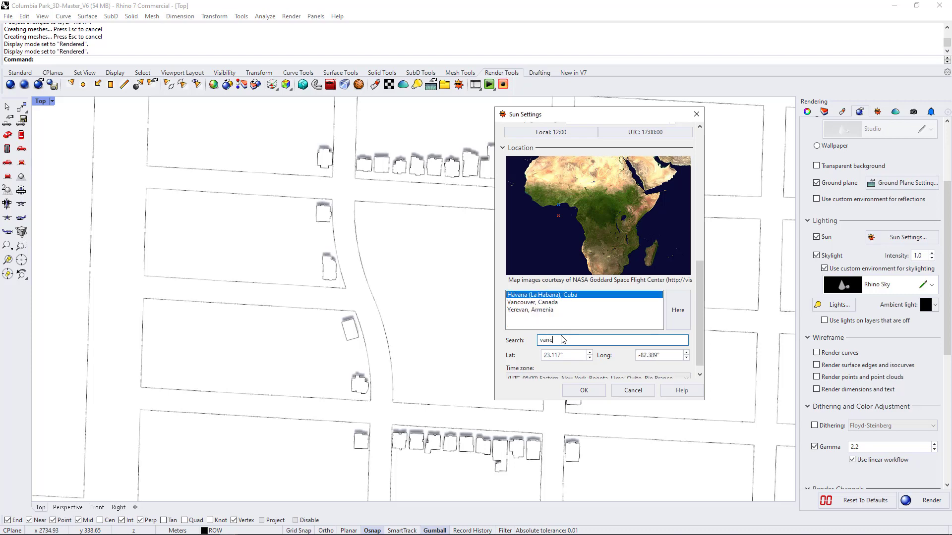
text(ou)
click(548, 295)
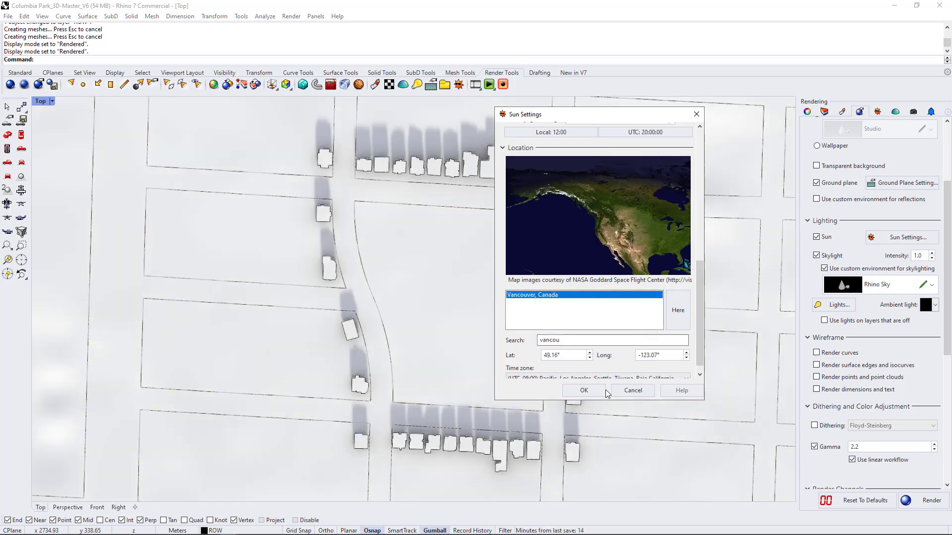
Confirm the Vancouver sun location and pan the plan view slightly.
click(586, 391)
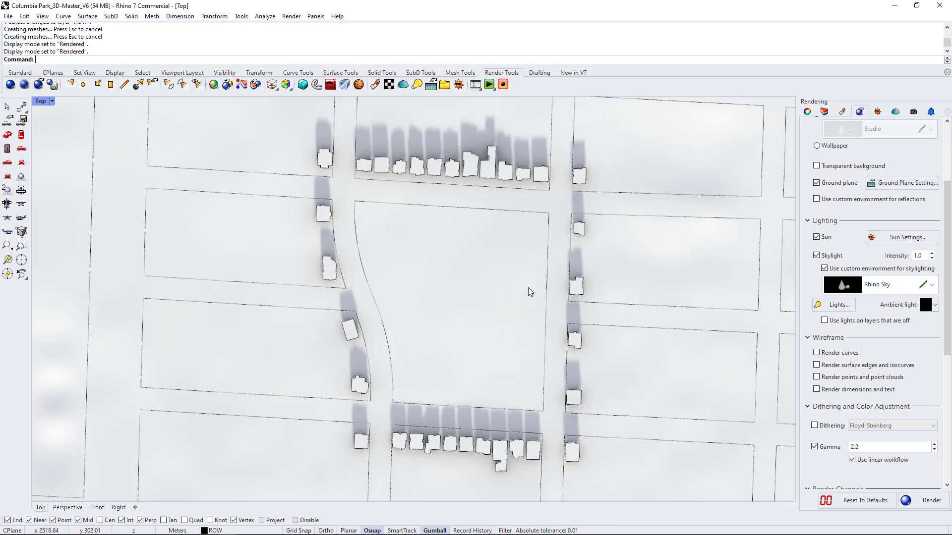
scroll(528, 287, down, 1)
scroll(527, 287, up, 1)
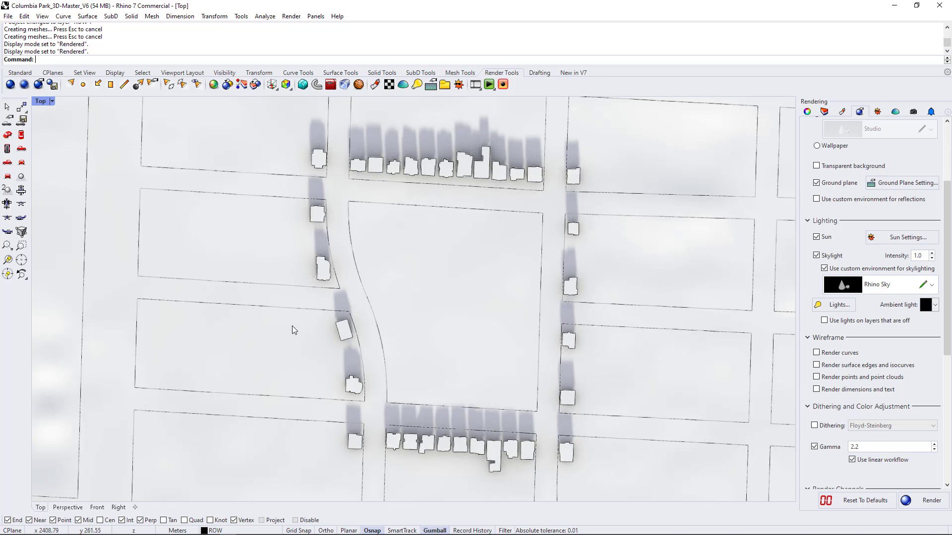
scroll(193, 410, down, 1)
scroll(385, 394, up, 1)
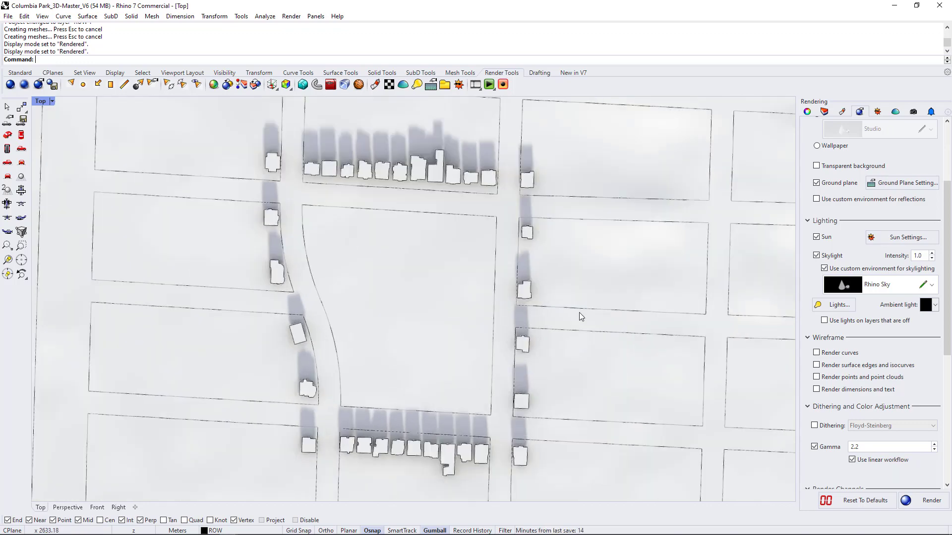
right_drag(537, 326, 561, 334)
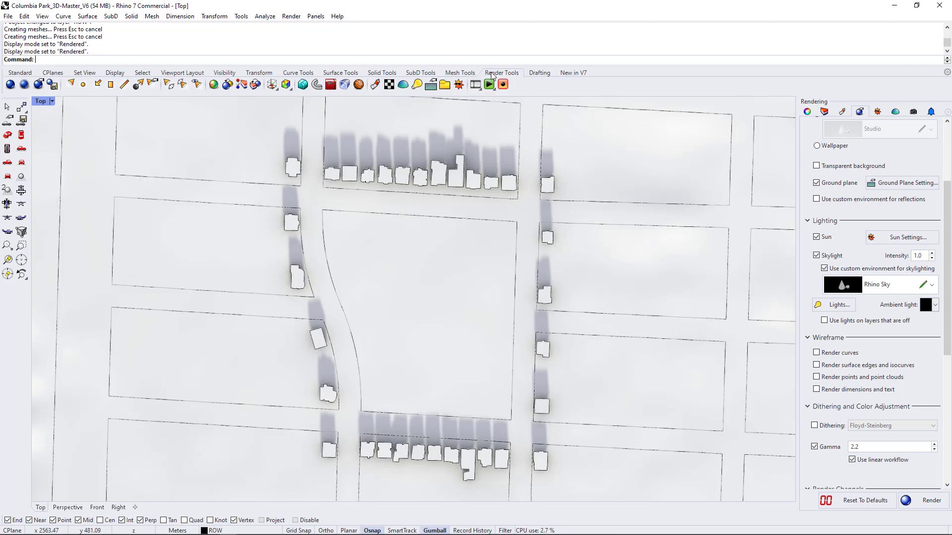
Return to the Render Tools tab and display the animation tools.
click(30, 73)
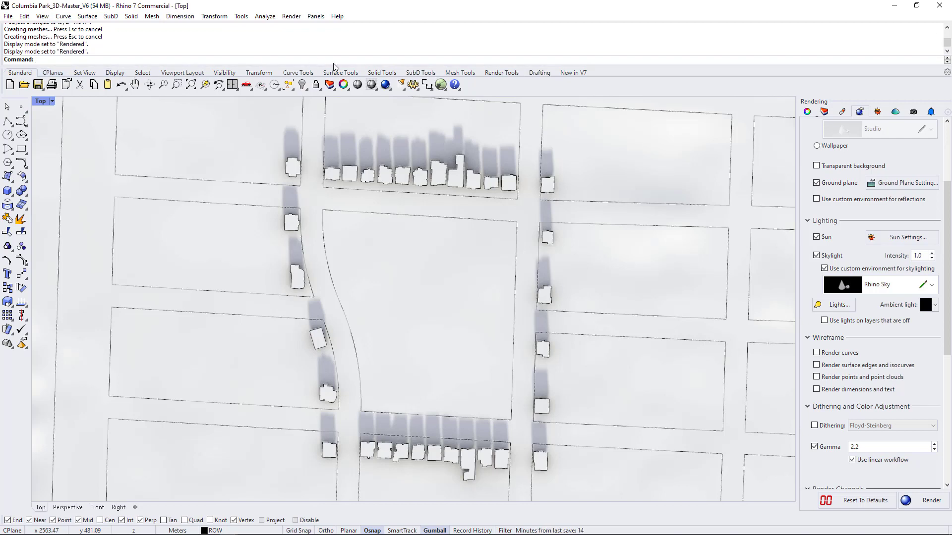
click(502, 72)
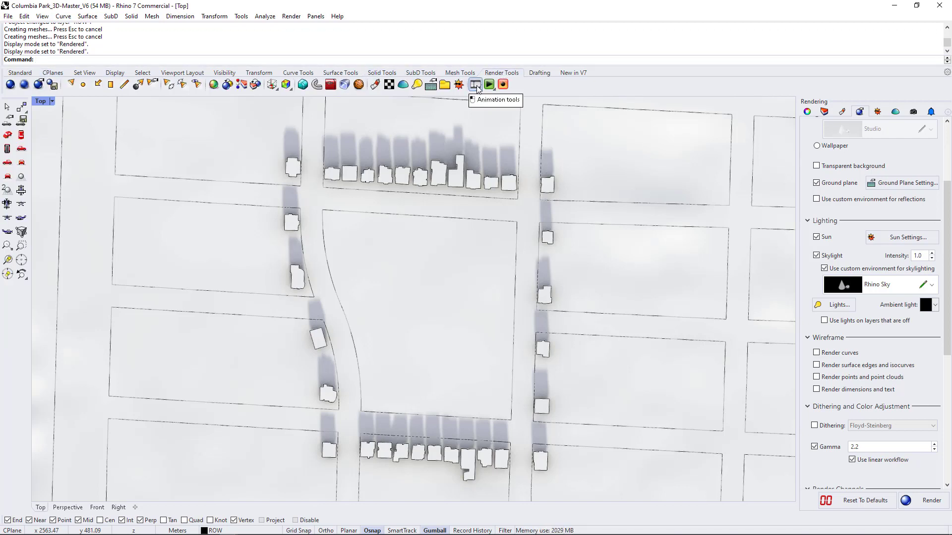
click(476, 85)
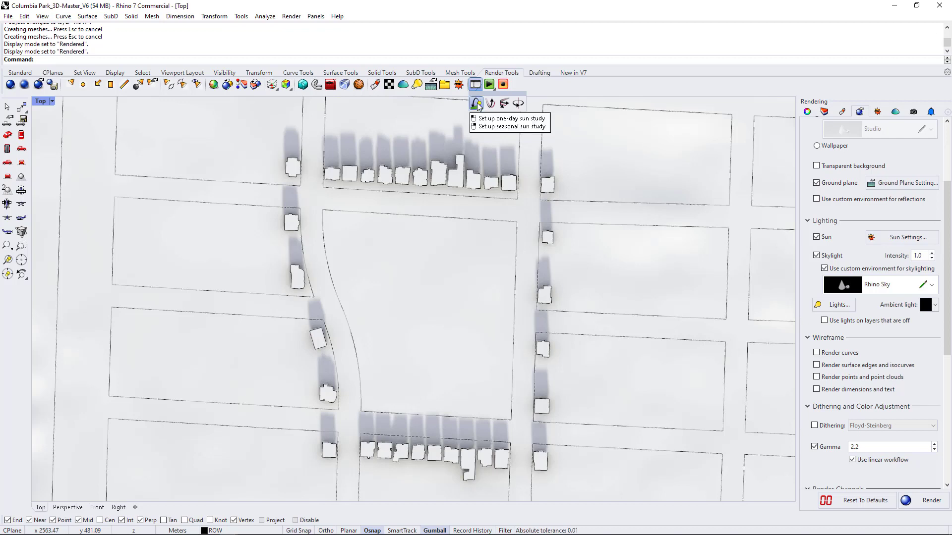
Start a one-day sun study and set its location to Vancouver, Canada via a 'Van' search.
click(477, 105)
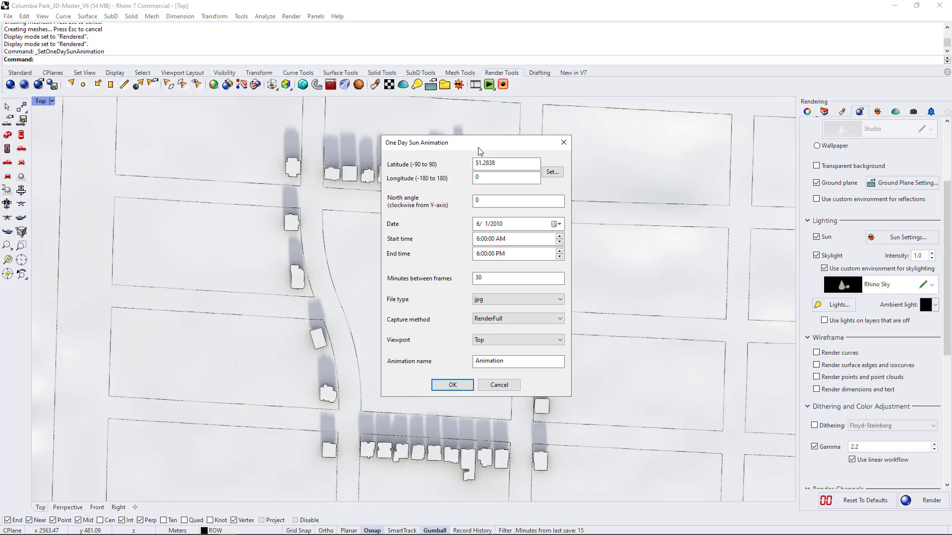
drag(479, 149, 650, 94)
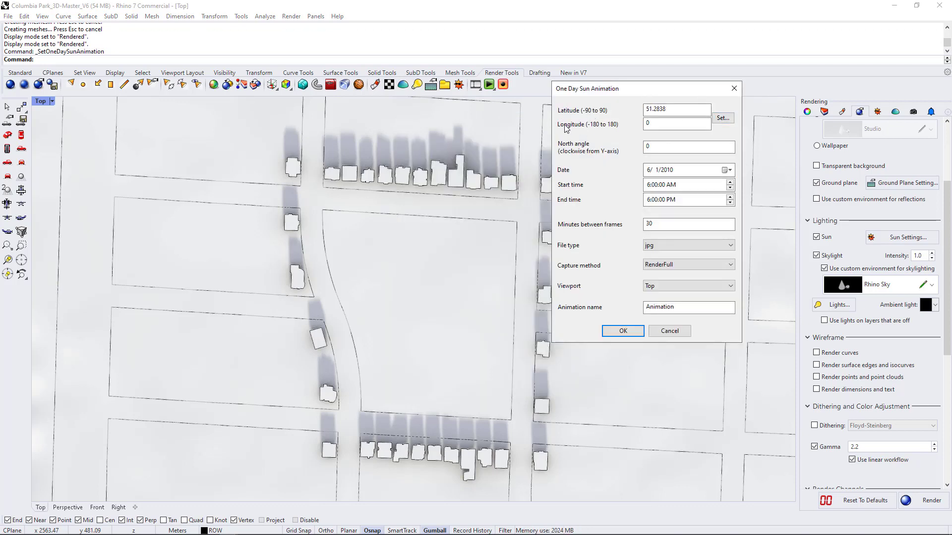
click(723, 119)
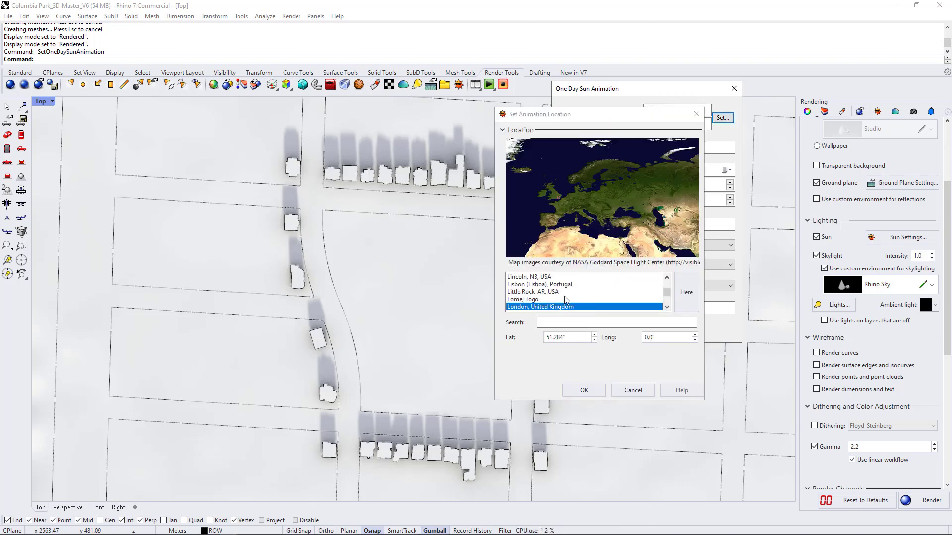
click(577, 322)
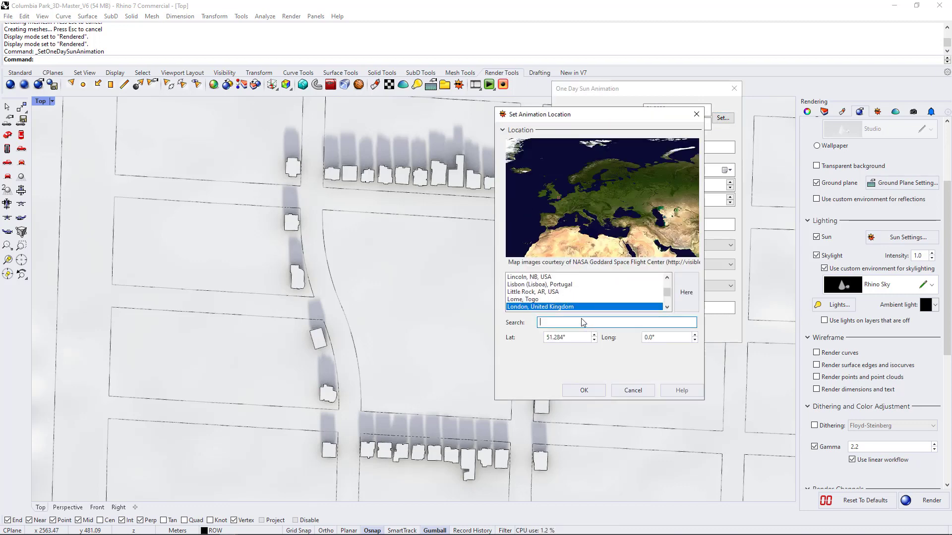
text(Van)
click(547, 284)
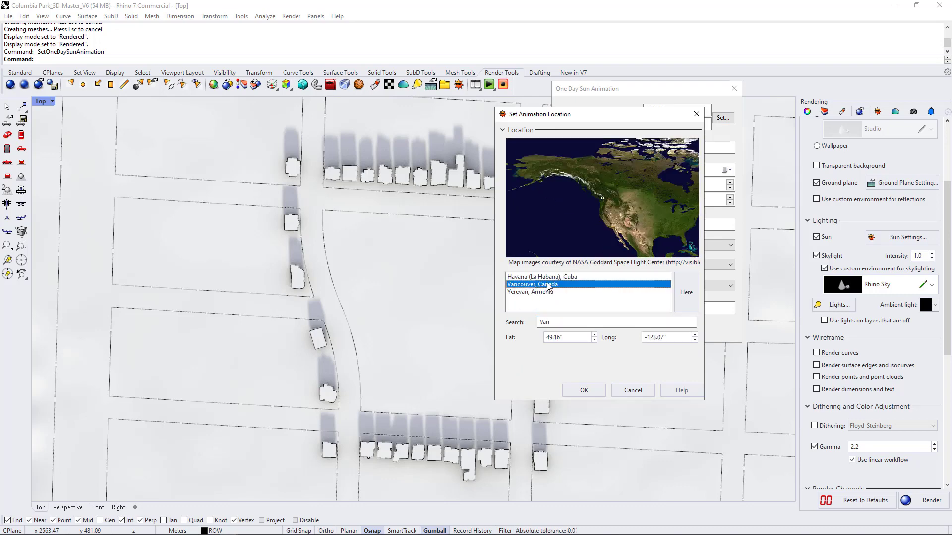
click(583, 390)
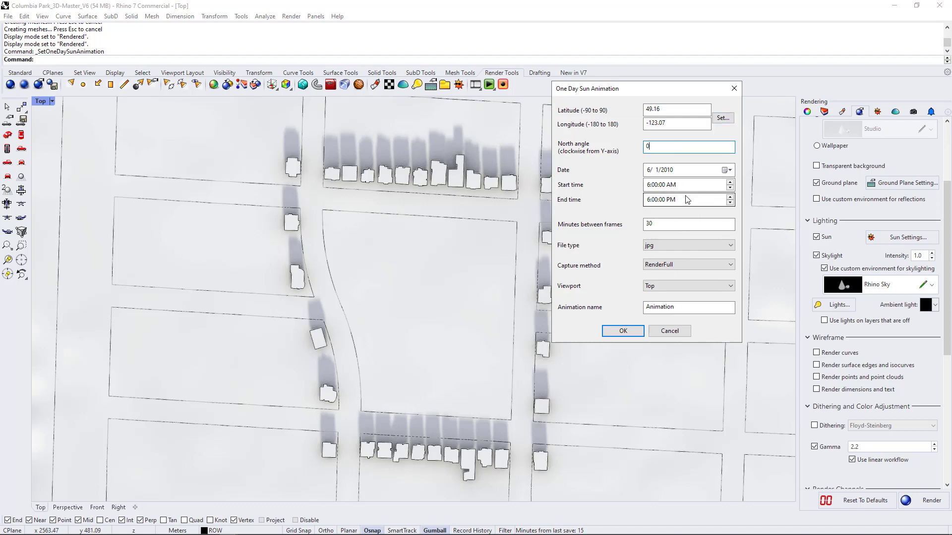
Pick March 21 in the date calendar and type the year so the date reads 3/21/2022.
click(681, 173)
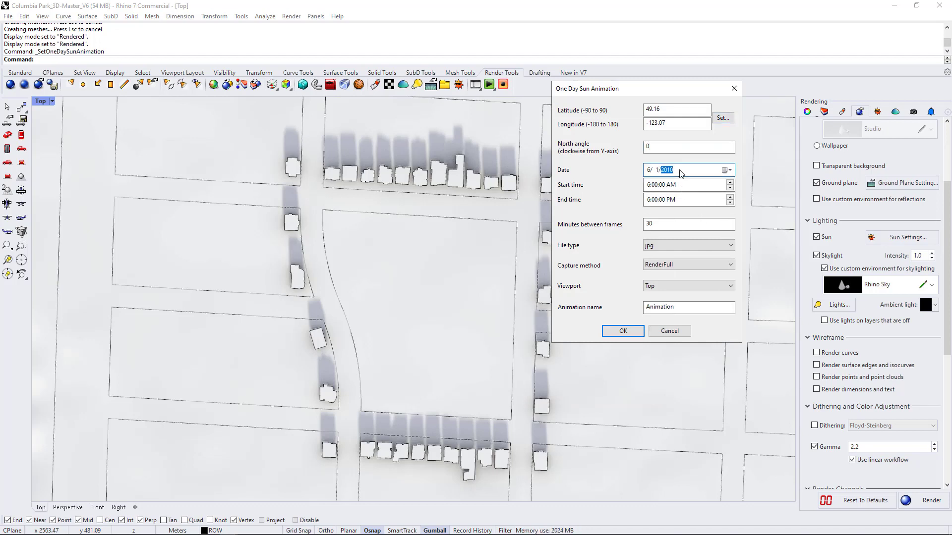
click(729, 171)
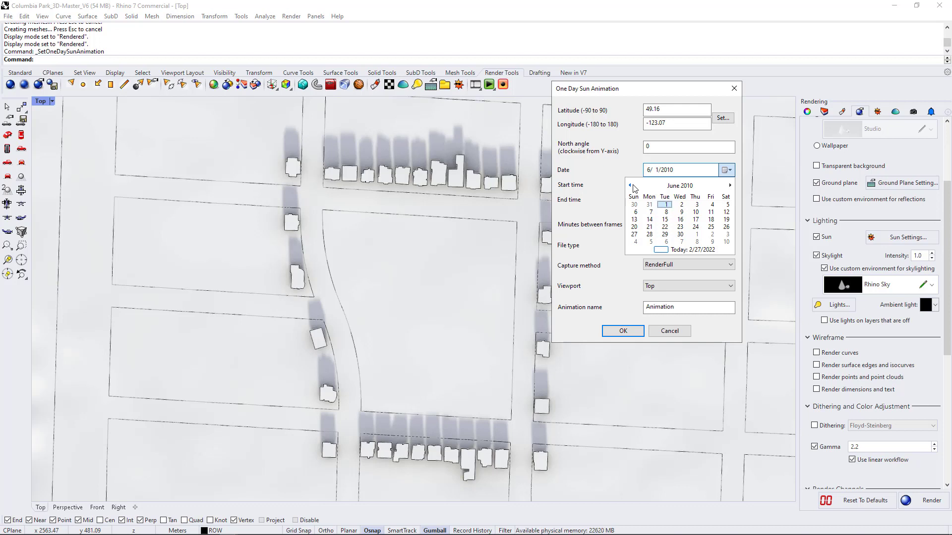
click(630, 186)
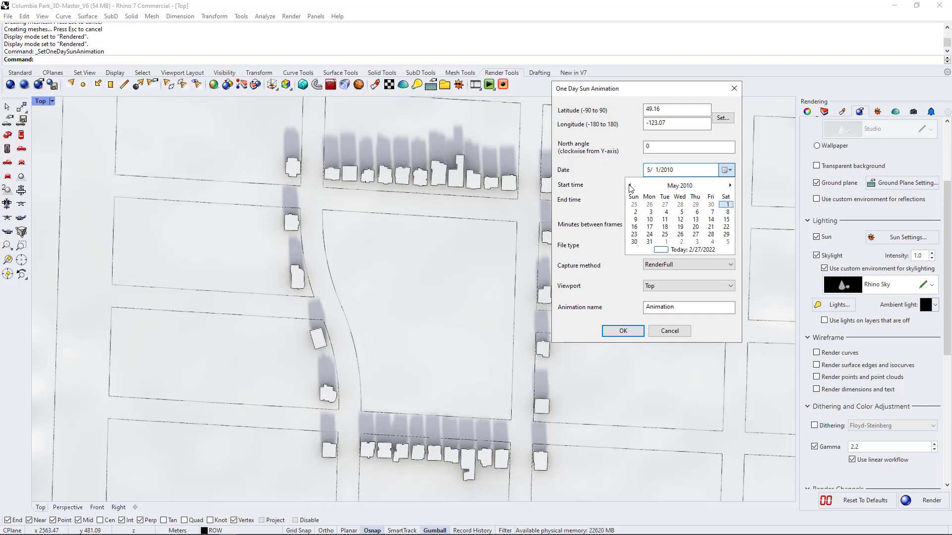
click(630, 185)
click(629, 186)
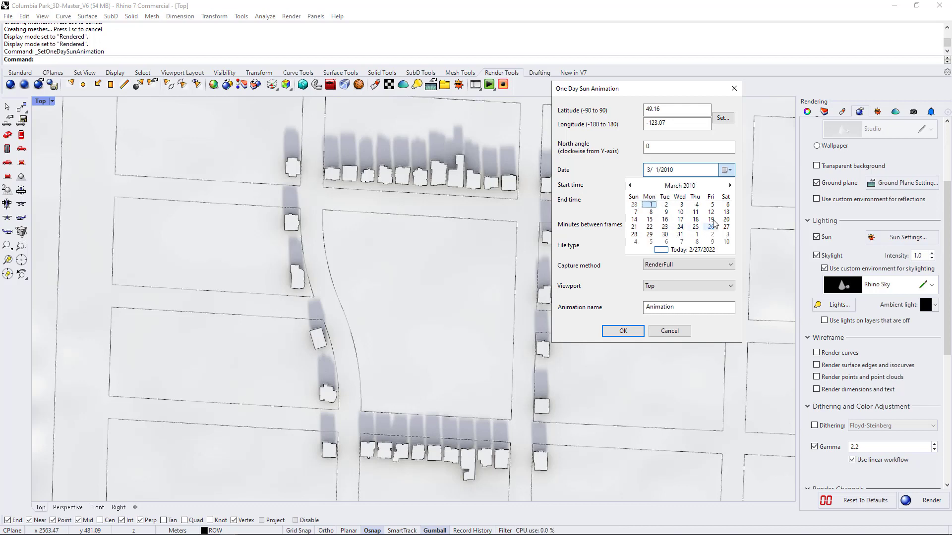
click(634, 227)
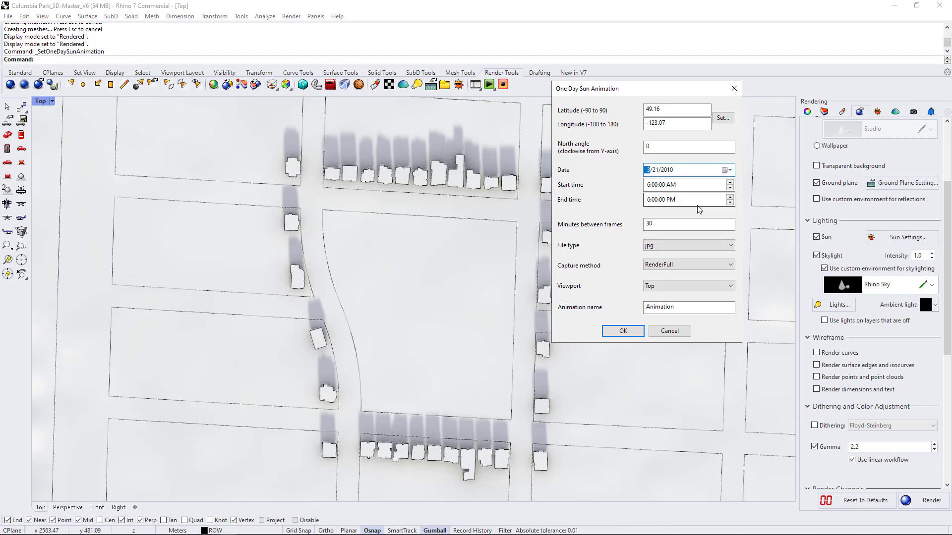
click(672, 170)
text(20)
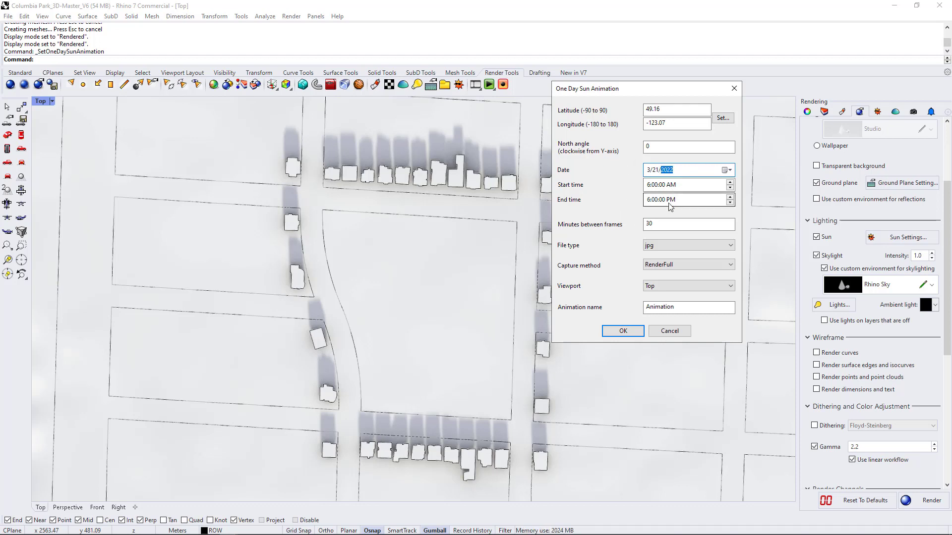
Set the animation to run 7:00 AM to 7:00 PM with 15 minutes between frames.
click(709, 183)
key(Home)
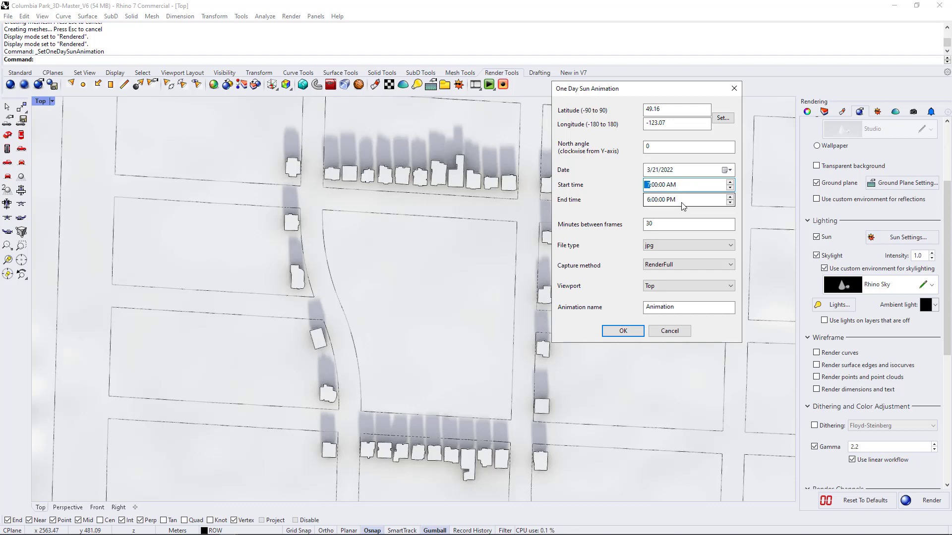
click(650, 201)
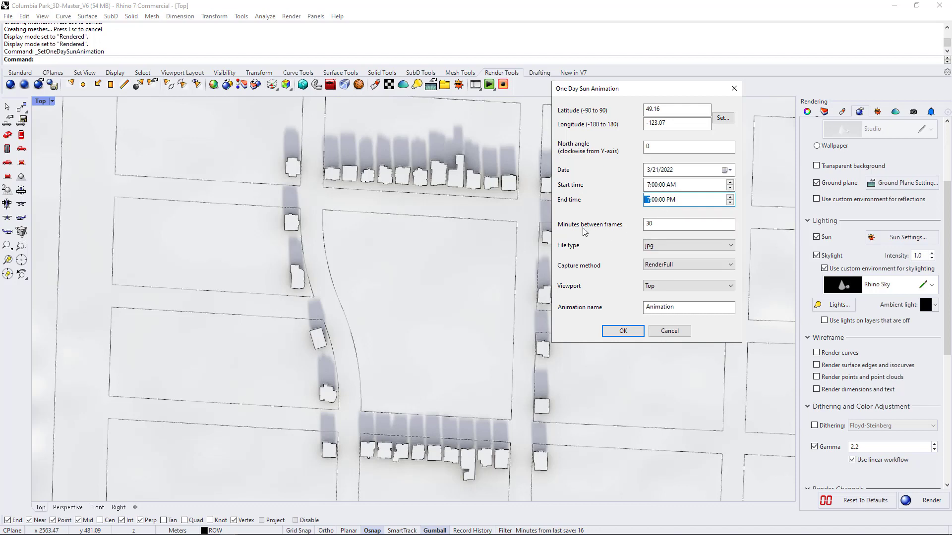
click(662, 221)
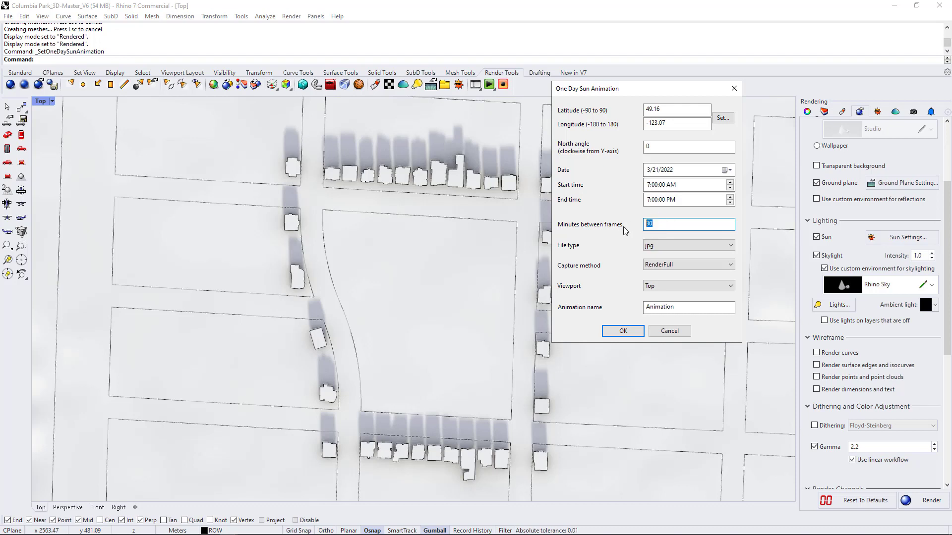
text(15)
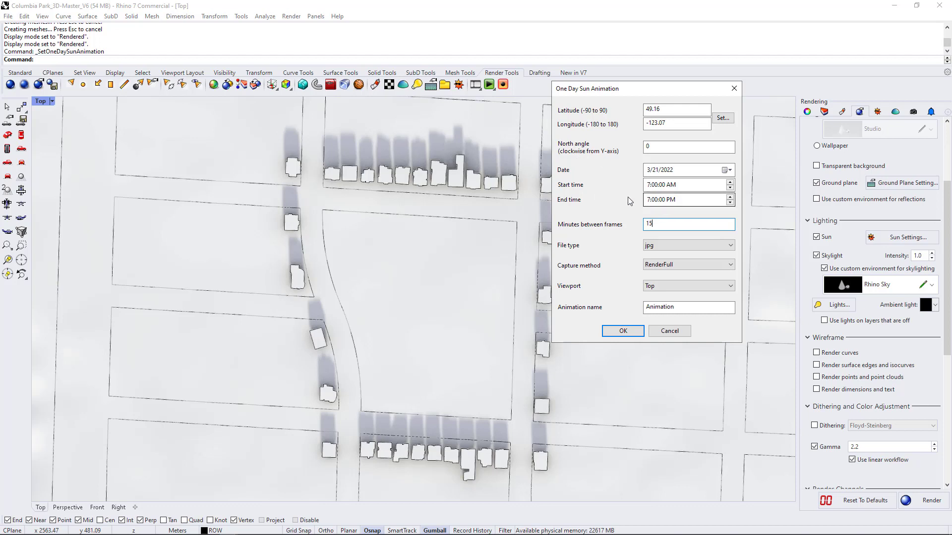
Keep jpg output and RenderedViewport capture, confirm the settings, and preview the shadow animation.
click(658, 246)
click(670, 270)
click(651, 266)
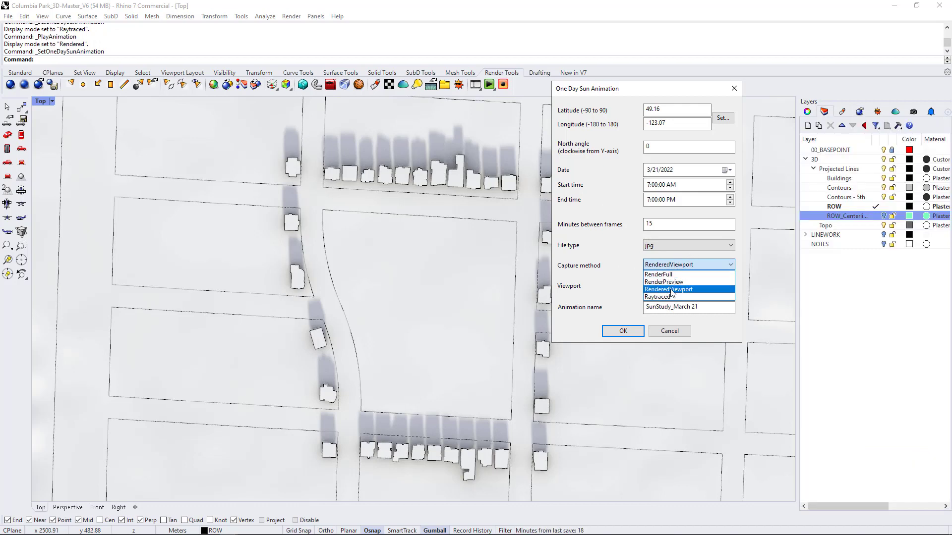
click(668, 290)
click(624, 330)
click(489, 85)
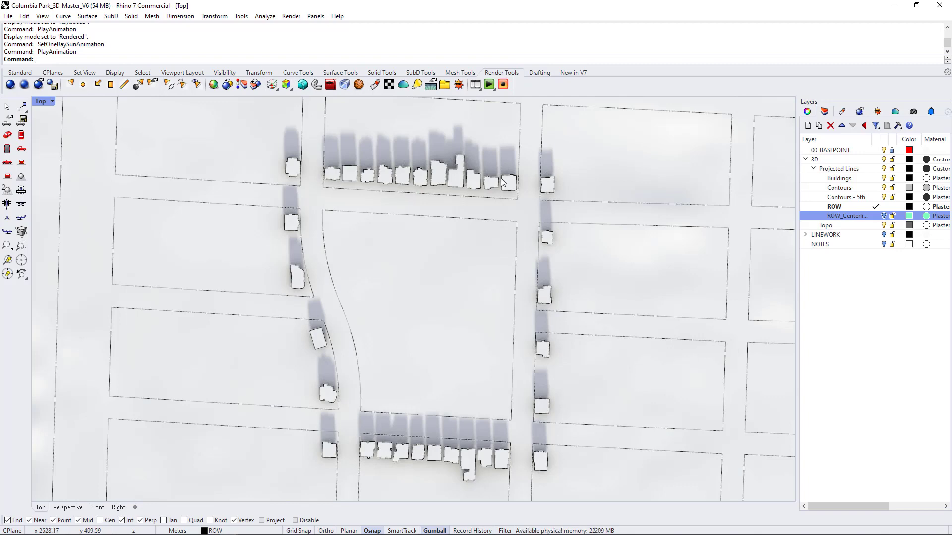
Replay the shadow preview, then open the Documents\Animation folder of rendered frames in File Explorer.
click(490, 85)
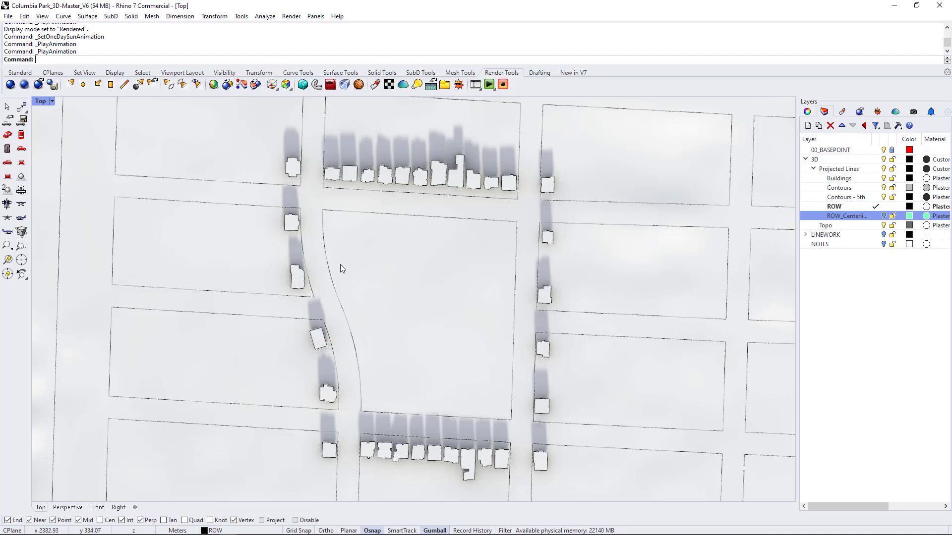
click(82, 528)
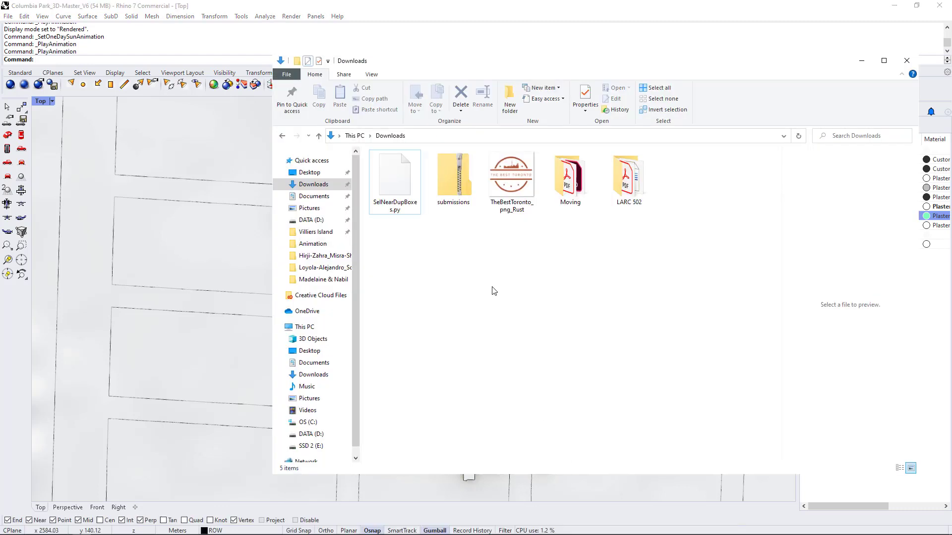
click(314, 196)
double_click(420, 248)
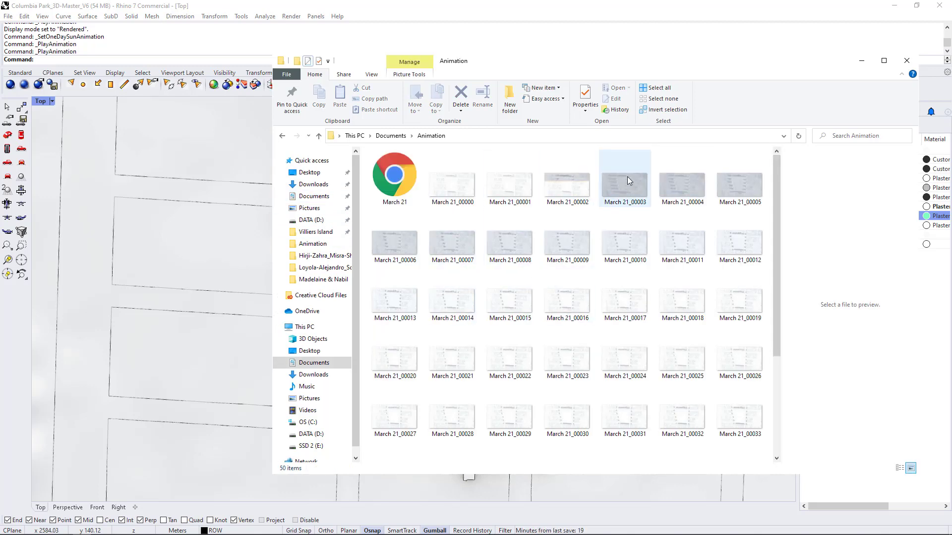
click(627, 176)
key(Return)
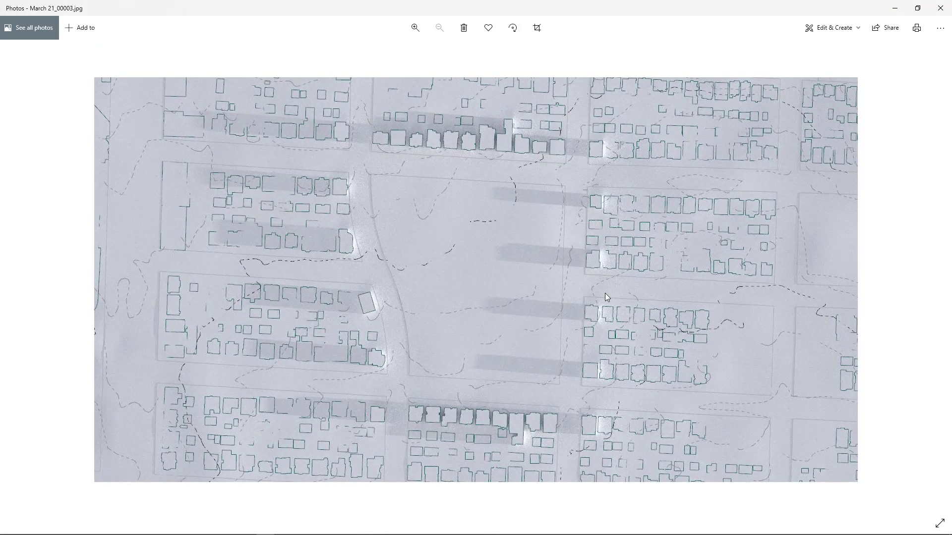
key(Right)
key(Right)
key(Right)
key(Right)
key(Right)
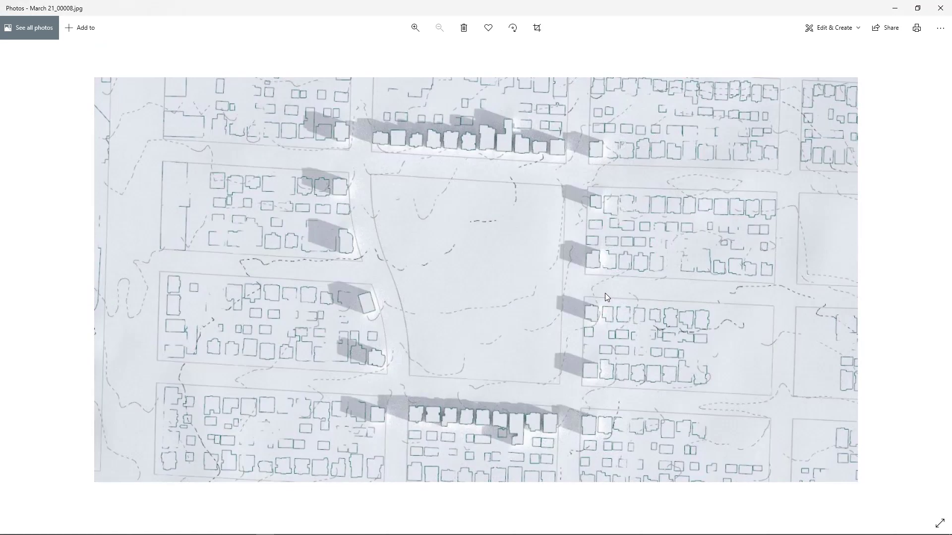
key(Right)
key(Right)
key(Right)
key(Right)
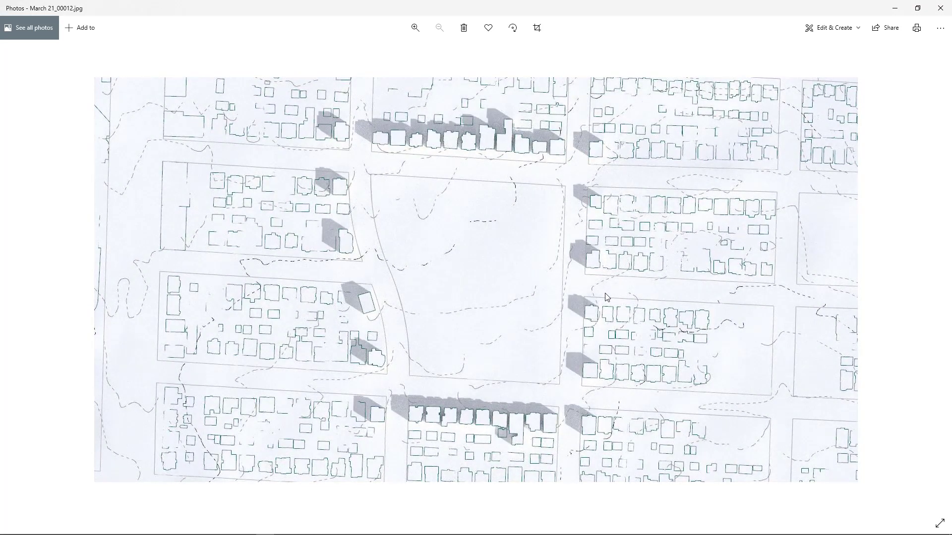
key(Right)
key(Right)
key(Right)
key(Right)
key(Right)
key(Right)
key(Right)
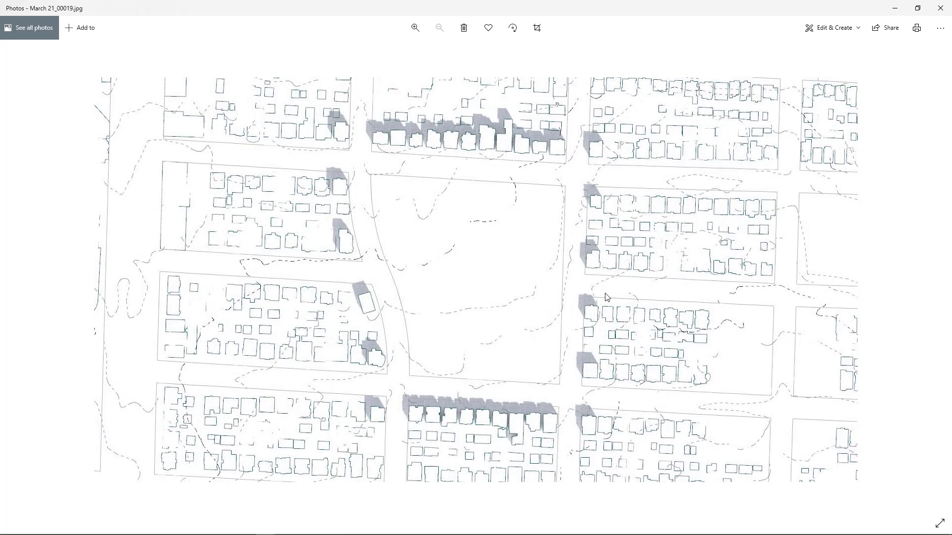
key(Right)
key(Right)
key(Right)
key(Right)
key(Right)
key(Right)
key(Right)
key(Right)
key(Right)
key(Right)
key(Right)
click(940, 8)
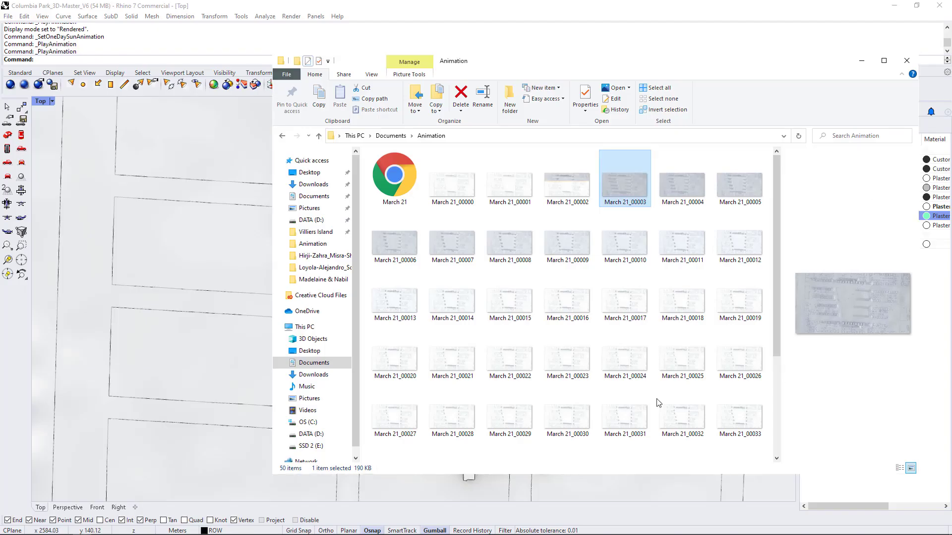
click(404, 182)
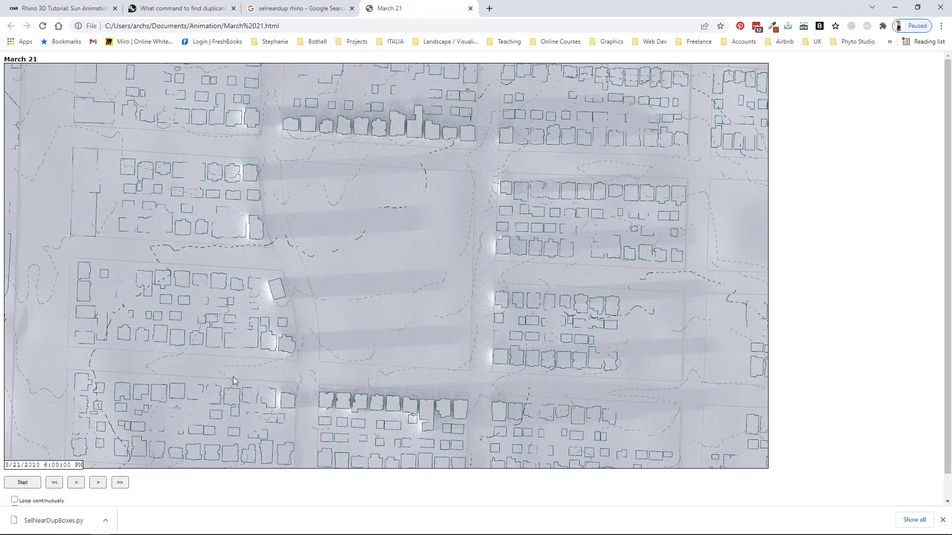
click(15, 483)
click(894, 7)
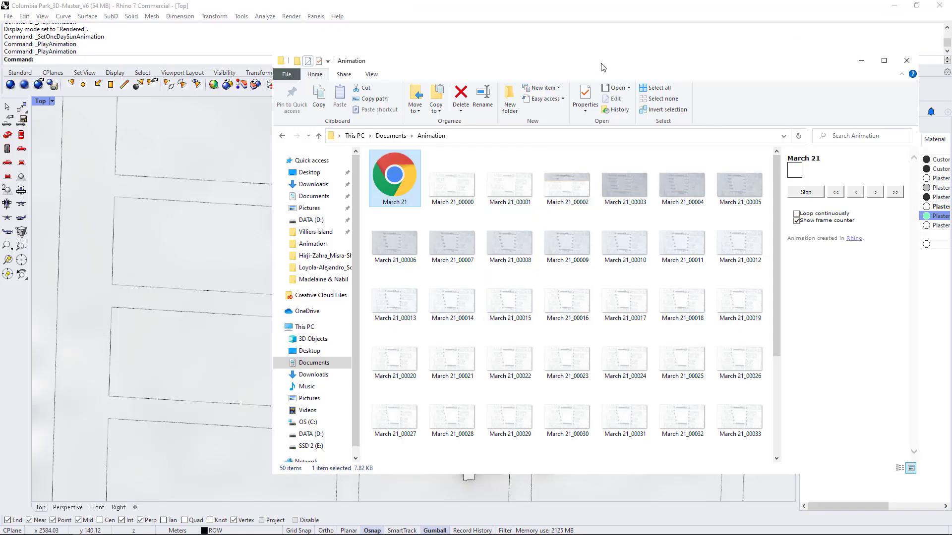
Back in Rhino, change the one-day sun animation's capture method to Raytraced and confirm.
click(529, 6)
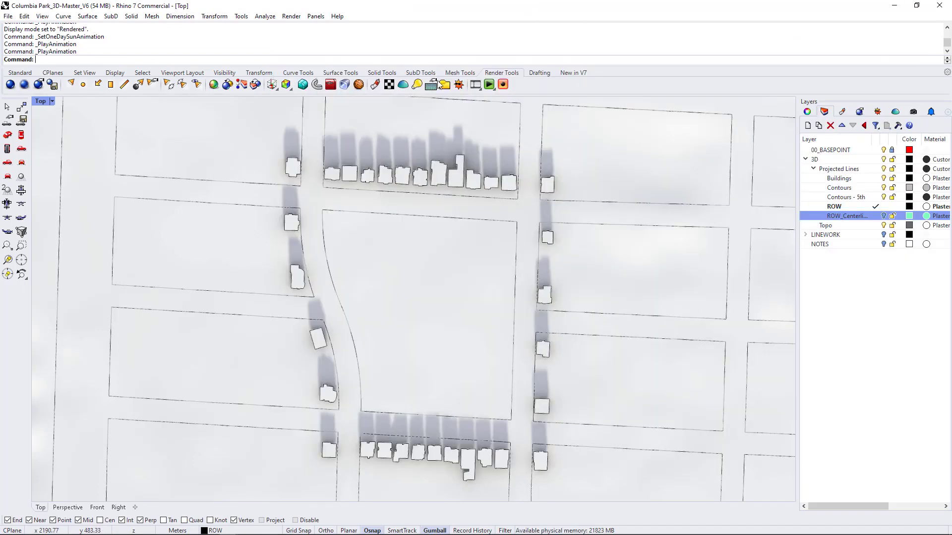
click(475, 85)
click(477, 103)
click(694, 264)
click(648, 303)
click(623, 331)
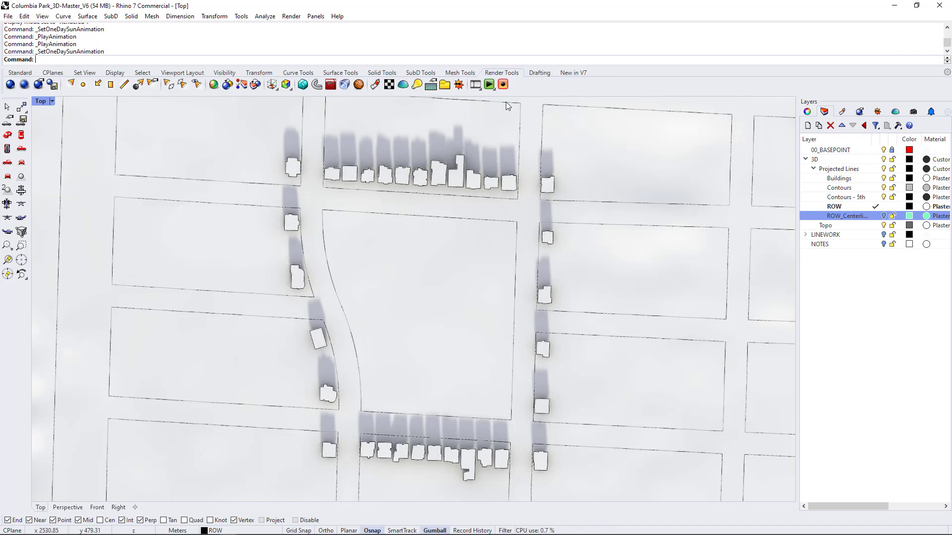
Point RecordAnimation at a new Documents\Animation\March 21 folder and set RunAnimation to Yes.
click(502, 84)
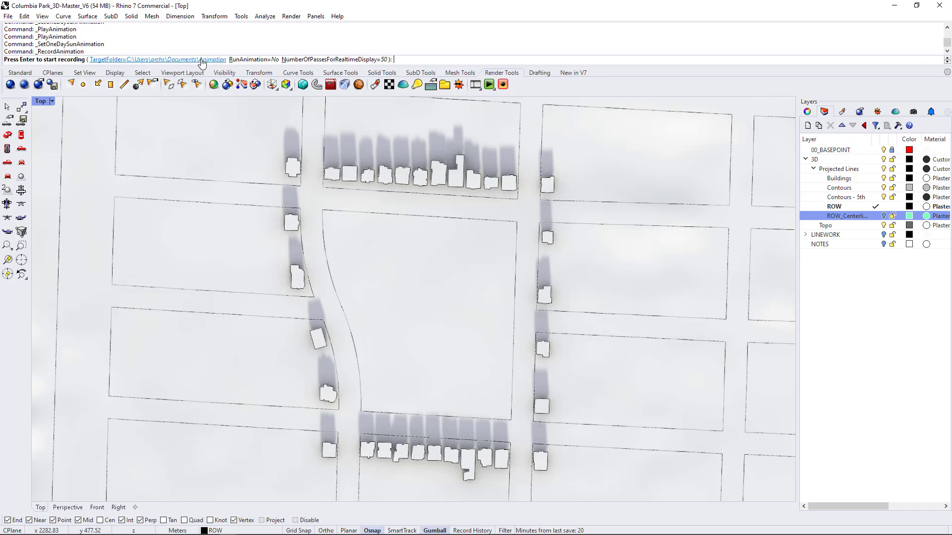
click(217, 60)
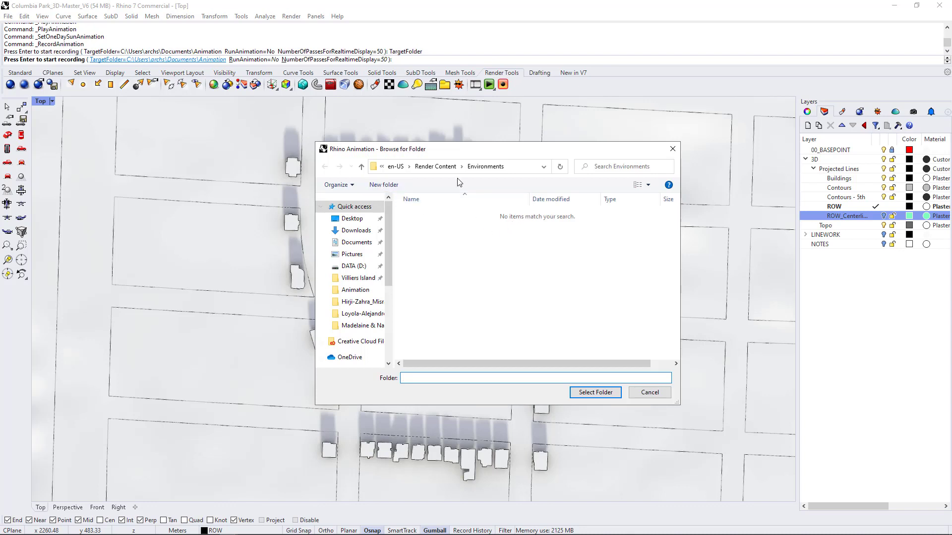
click(358, 243)
double_click(427, 296)
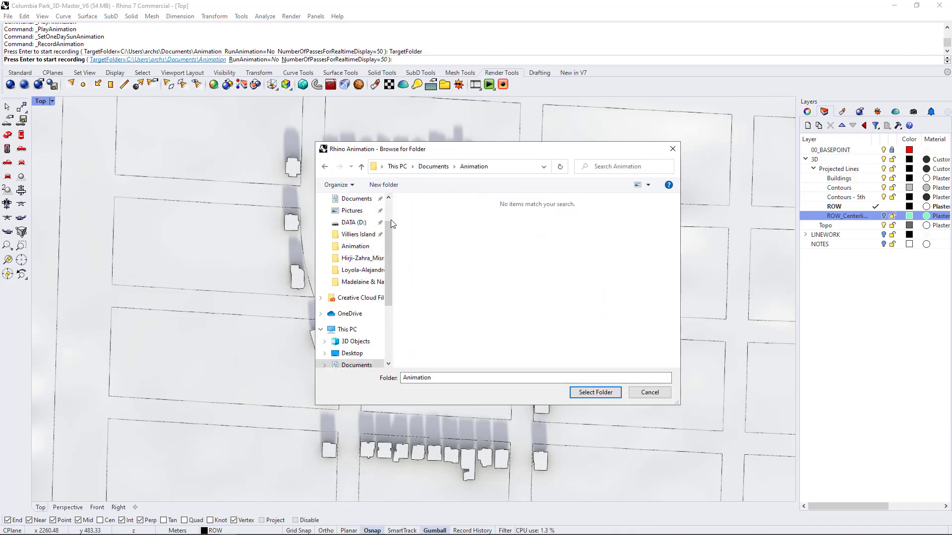
click(378, 187)
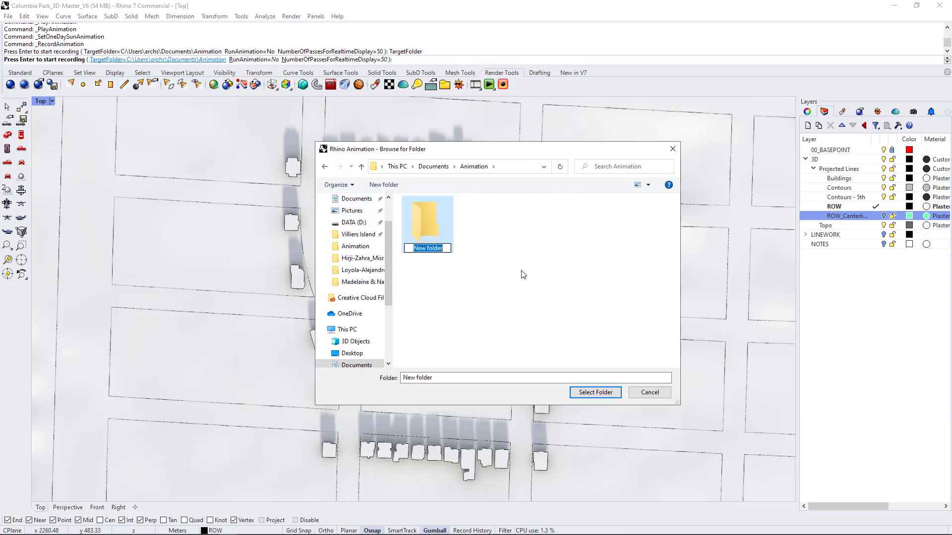
text(March)
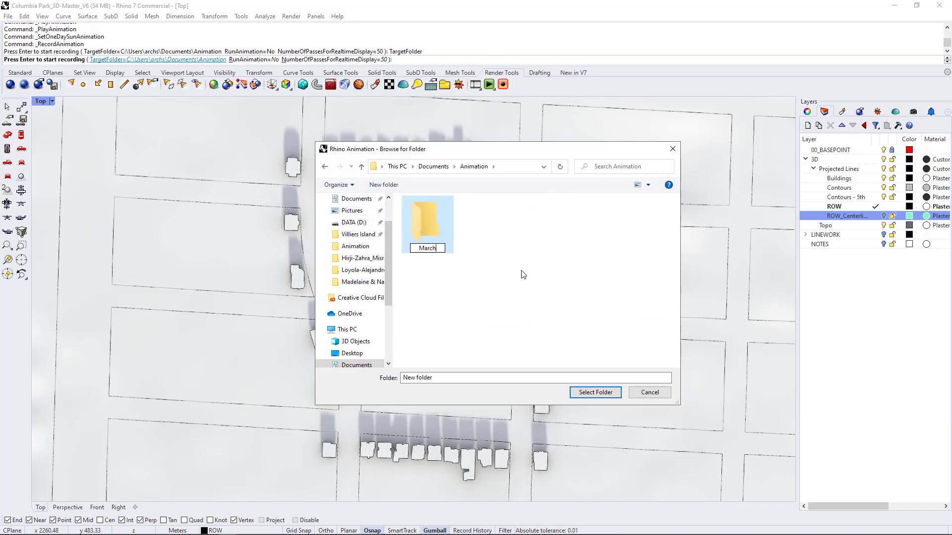
text( 21)
click(523, 275)
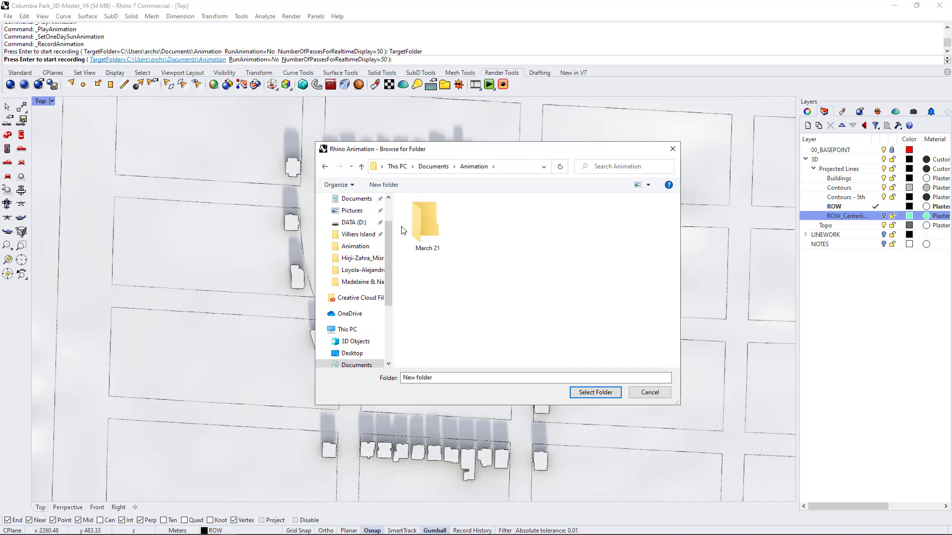
double_click(427, 222)
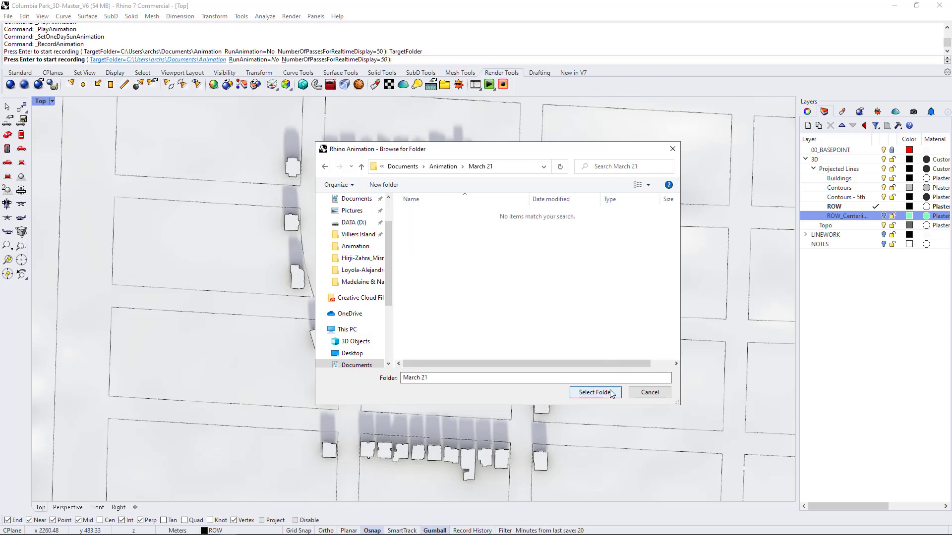
click(596, 392)
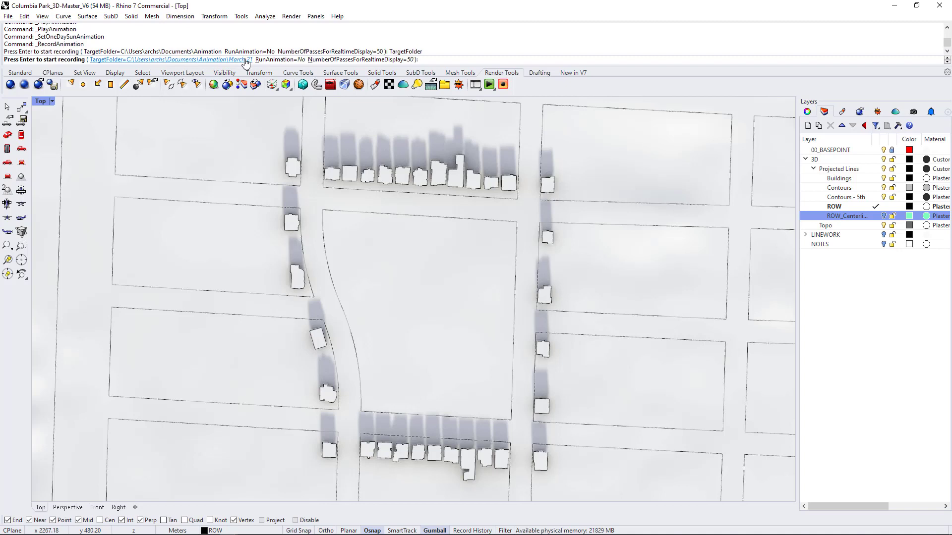
click(296, 60)
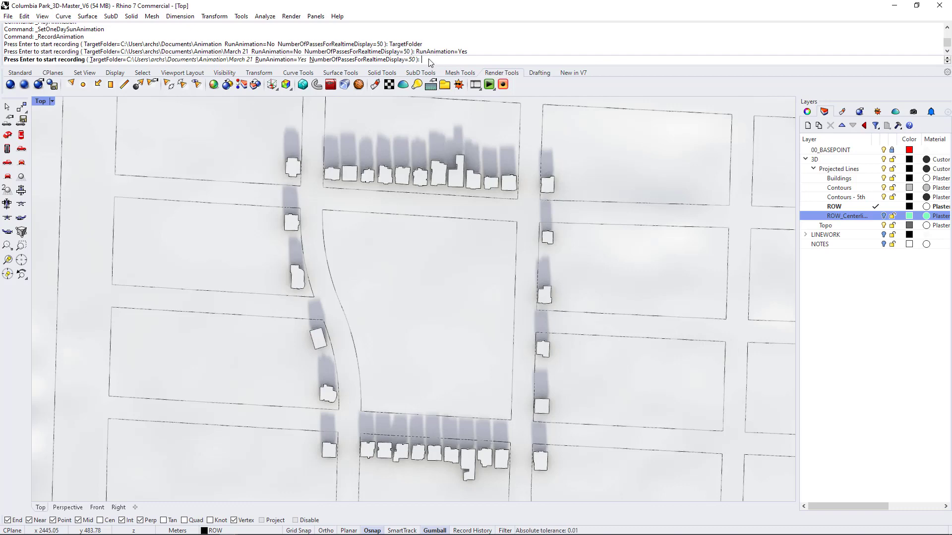
Start recording the raytraced frames and open the March 21 folder to watch the SunStudy images arrive.
key(Return)
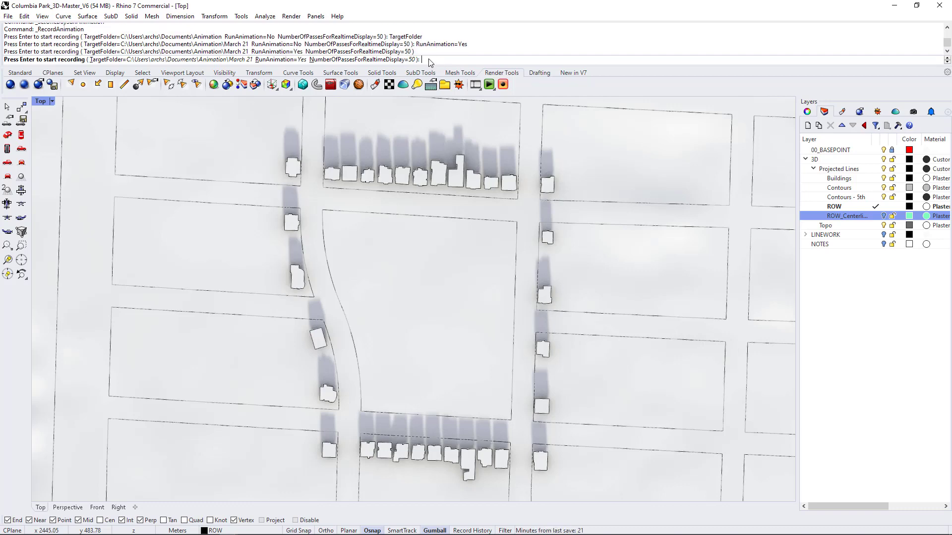
key(Return)
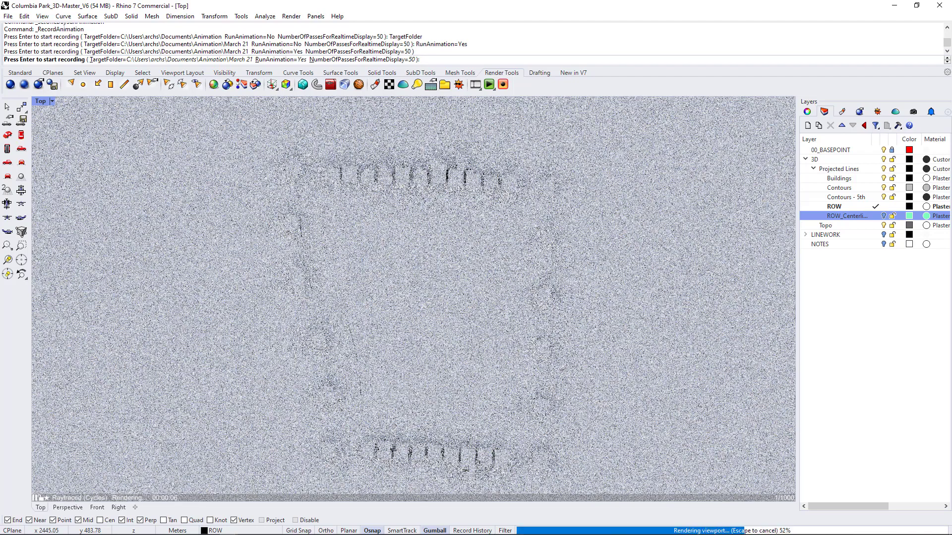
click(82, 528)
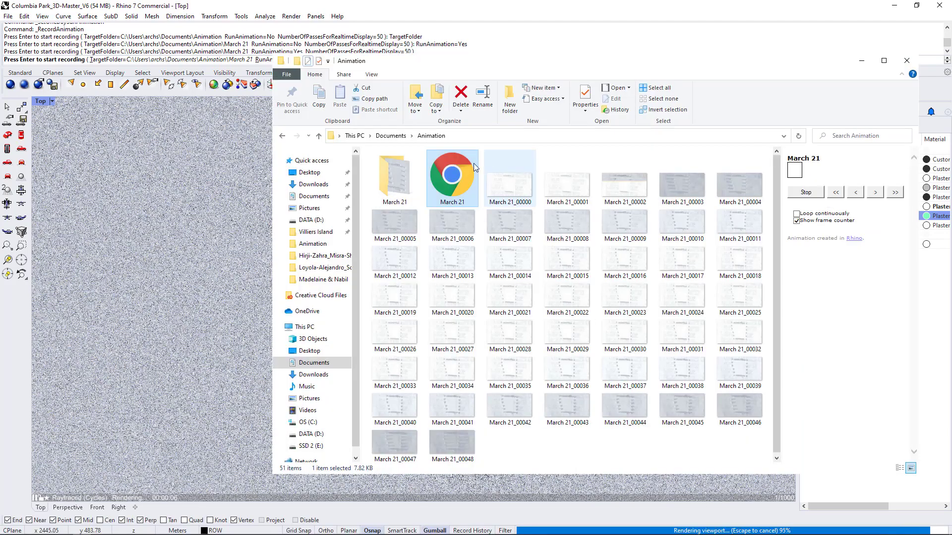
double_click(407, 176)
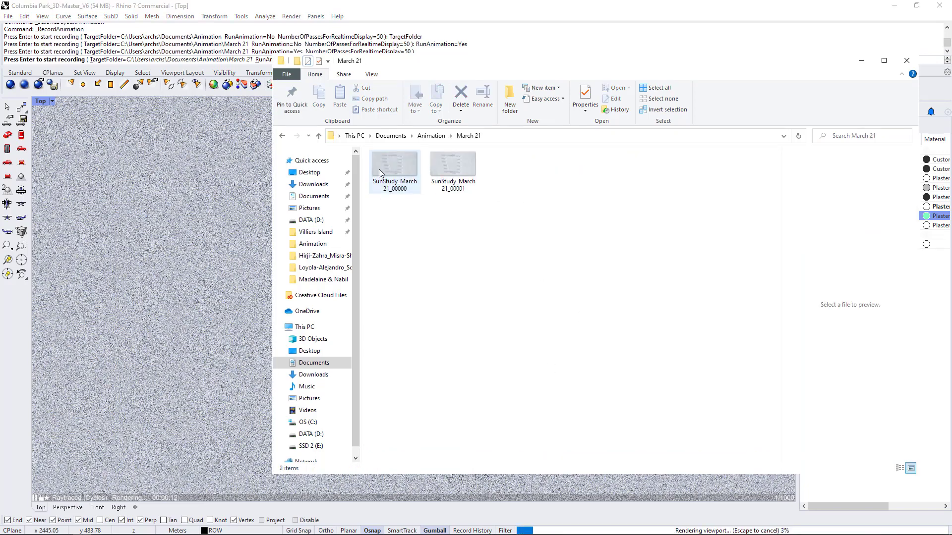
Flip between the first SunStudy frames in Photos to compare shadows, then close the viewer.
click(387, 166)
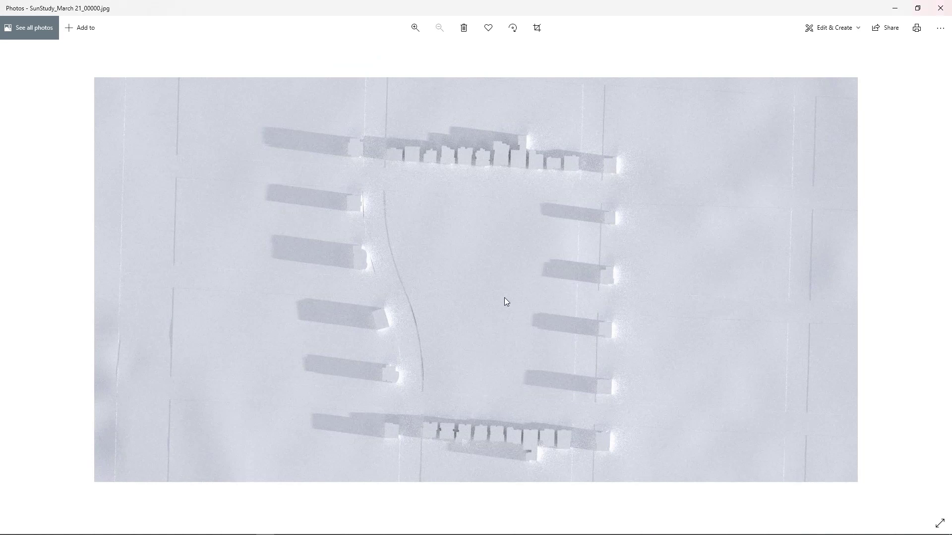
key(Right)
key(Right)
key(Left)
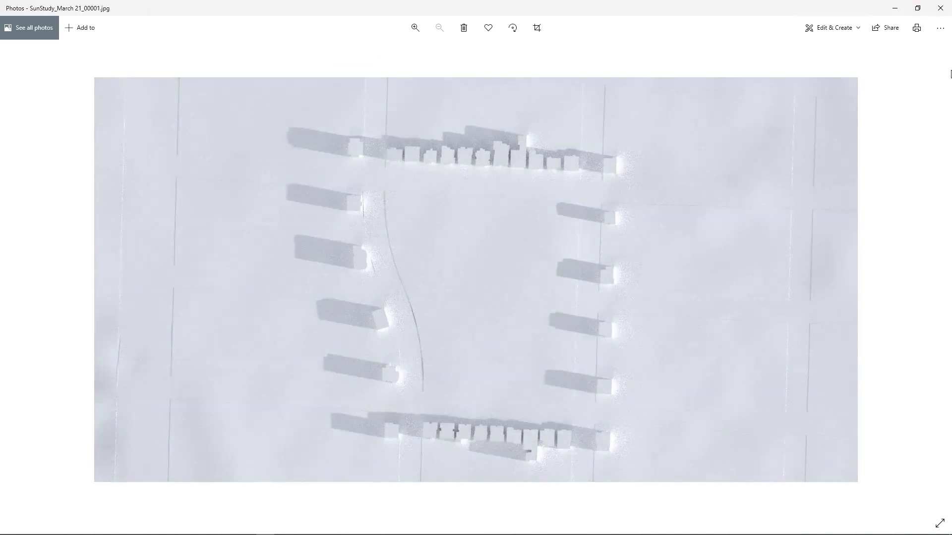
click(940, 8)
Minimize the frames folder, later reopen it from the taskbar and go up to the Animation folder.
click(543, 312)
click(861, 59)
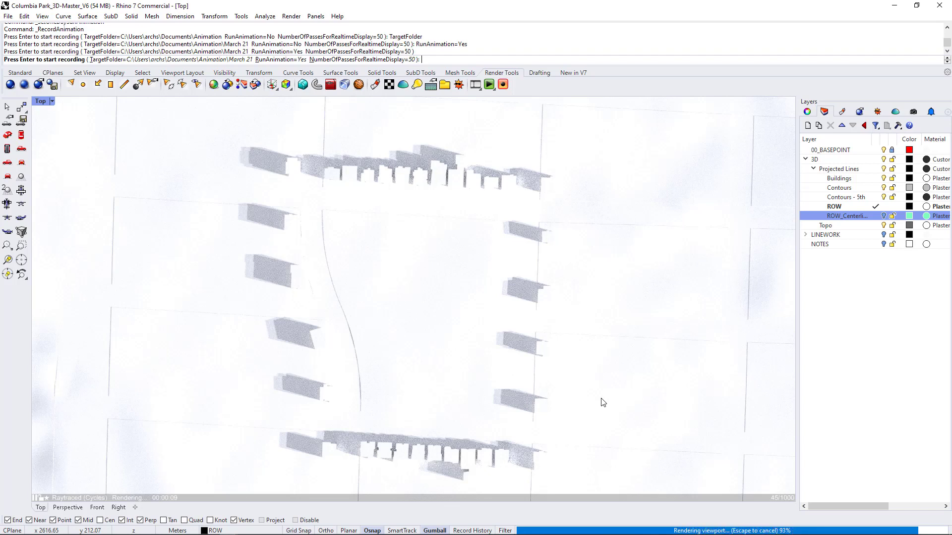
mouse_move(382, 531)
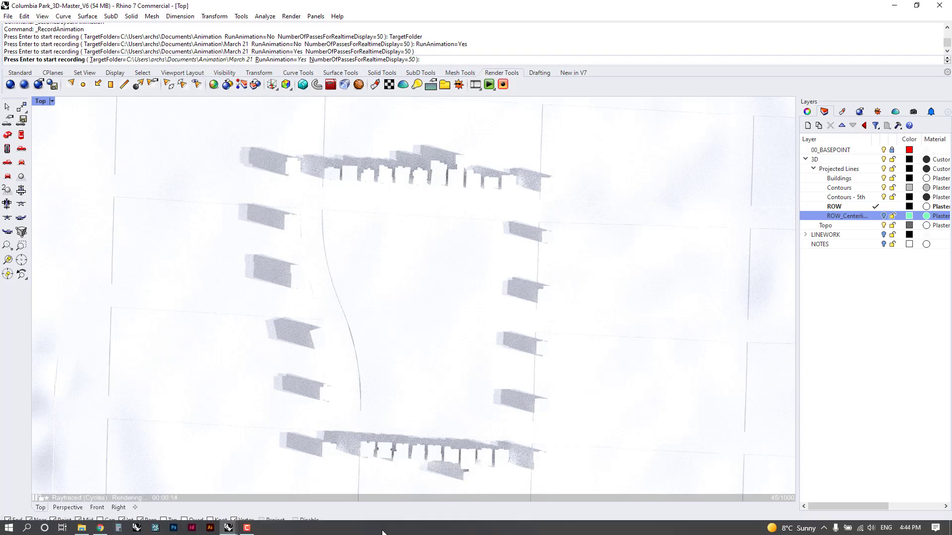
click(247, 528)
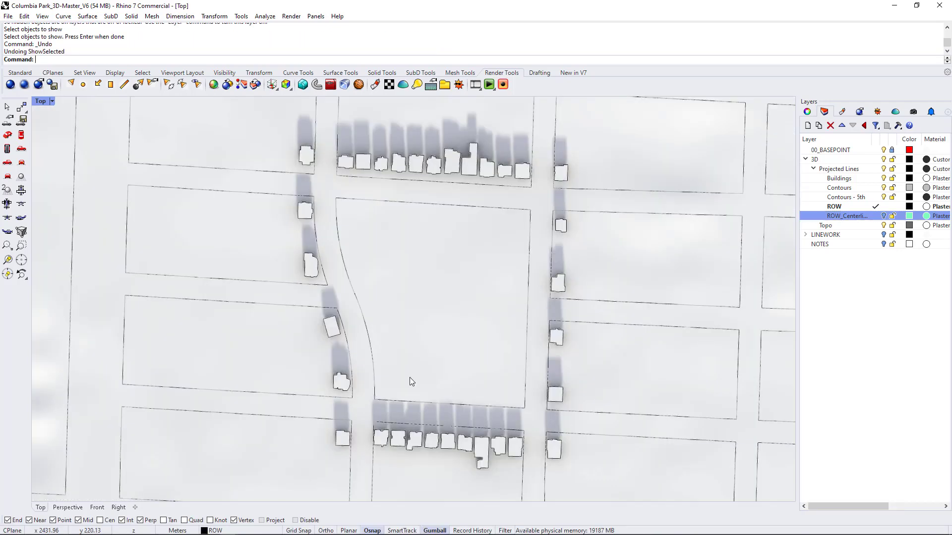
click(82, 528)
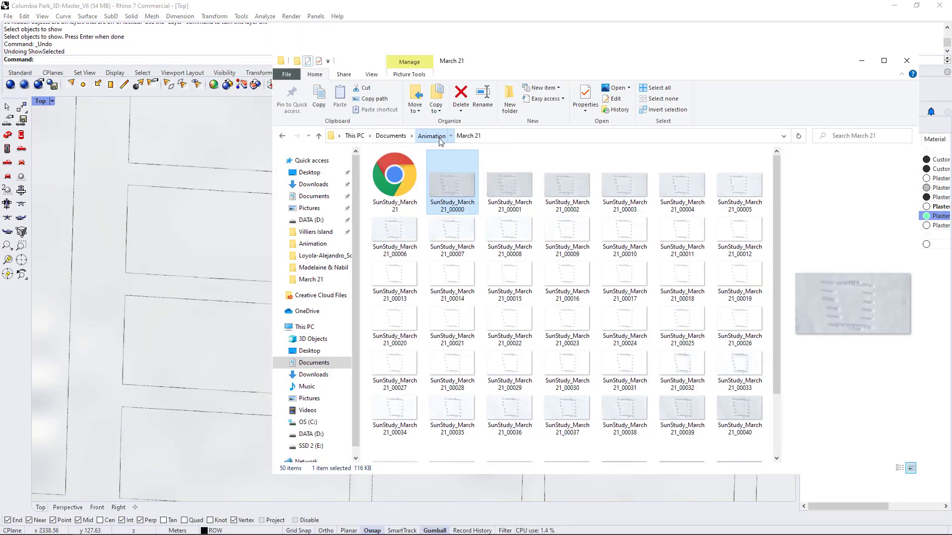
click(432, 136)
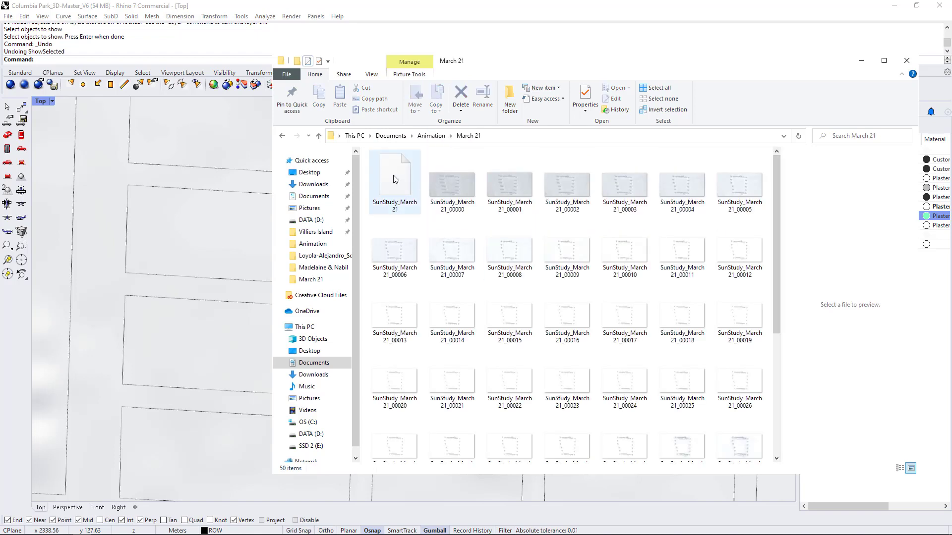
Reveal the hidden site linework with ShowSelected from the middle-click popup.
click(861, 61)
middle_click(426, 269)
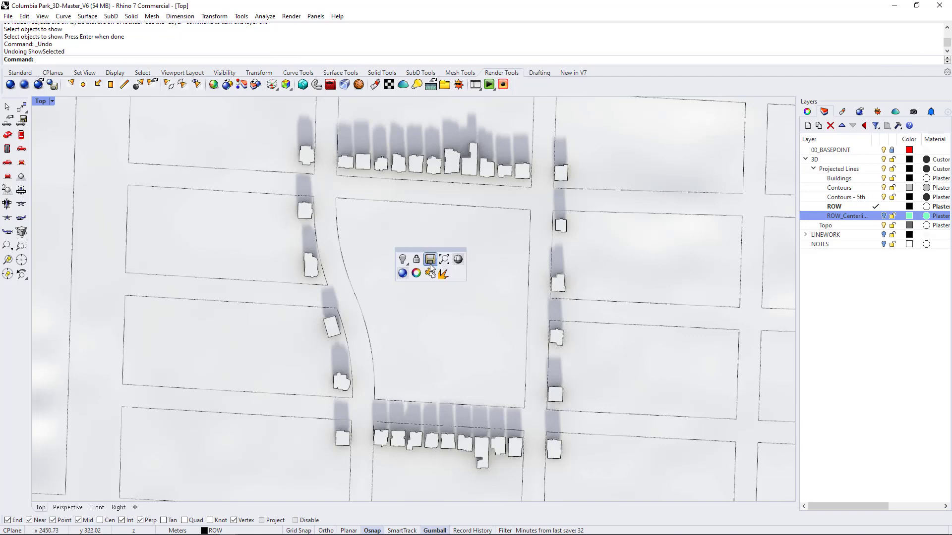
mouse_move(403, 259)
click(429, 281)
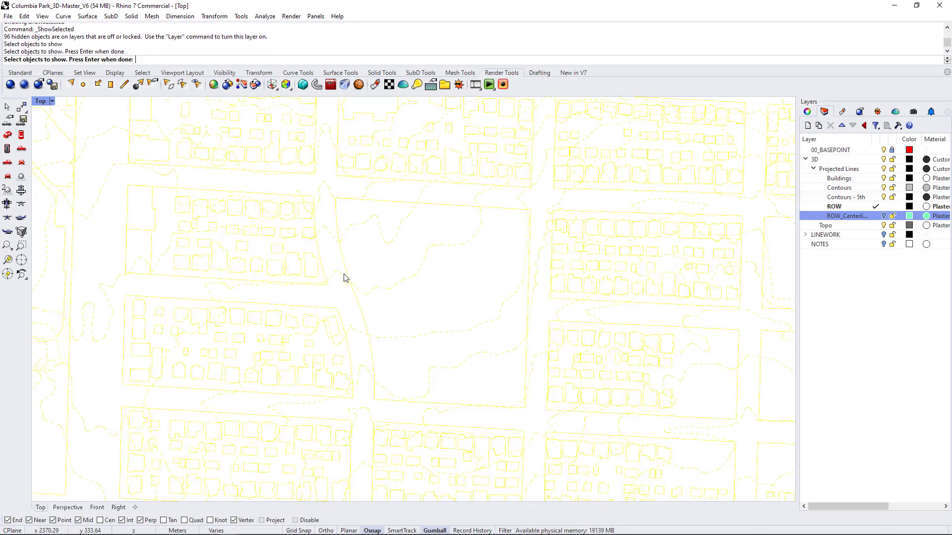
key(Return)
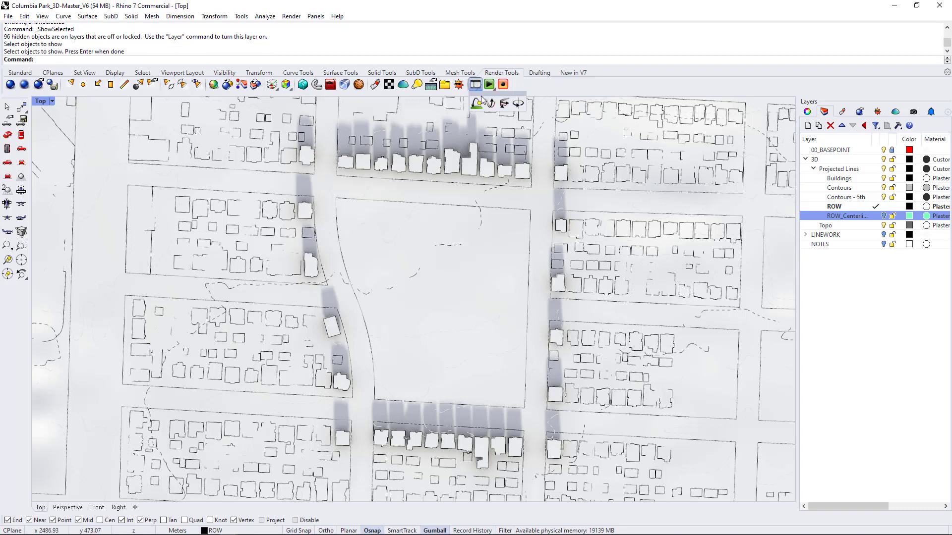
Reconfirm the one-day sun settings, then play and stop the shadow animation.
click(477, 86)
click(623, 330)
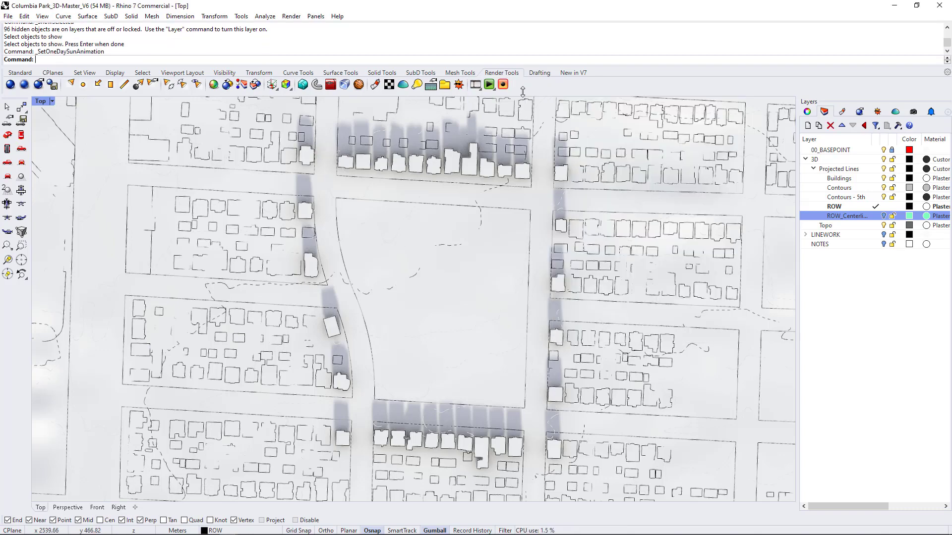
click(488, 84)
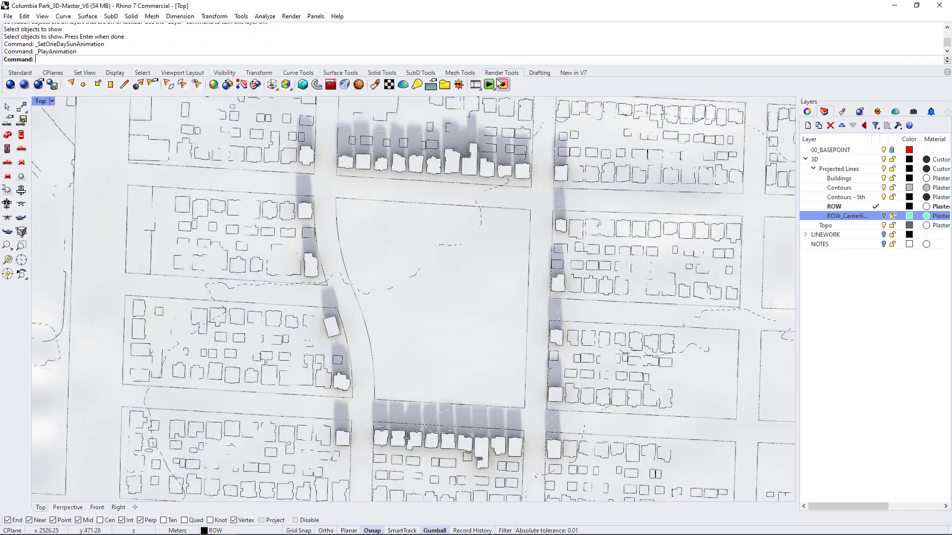
click(502, 84)
Set the Contours layer colour to black, then clear the selection.
key(ctrl+a)
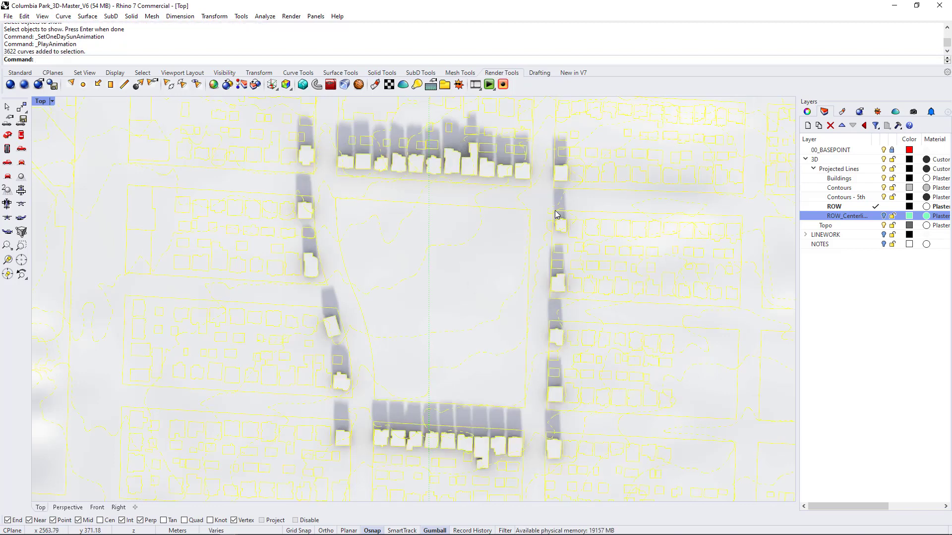
click(909, 187)
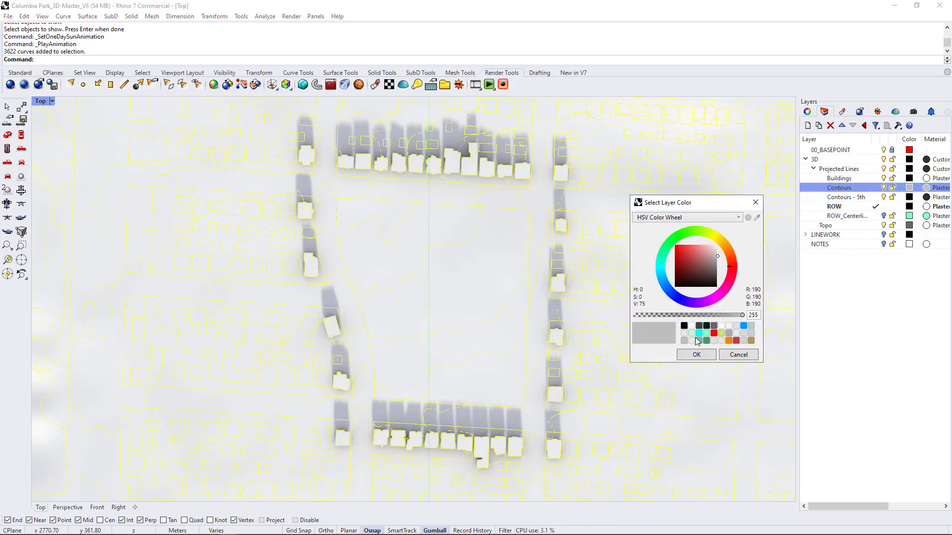
click(684, 326)
click(696, 355)
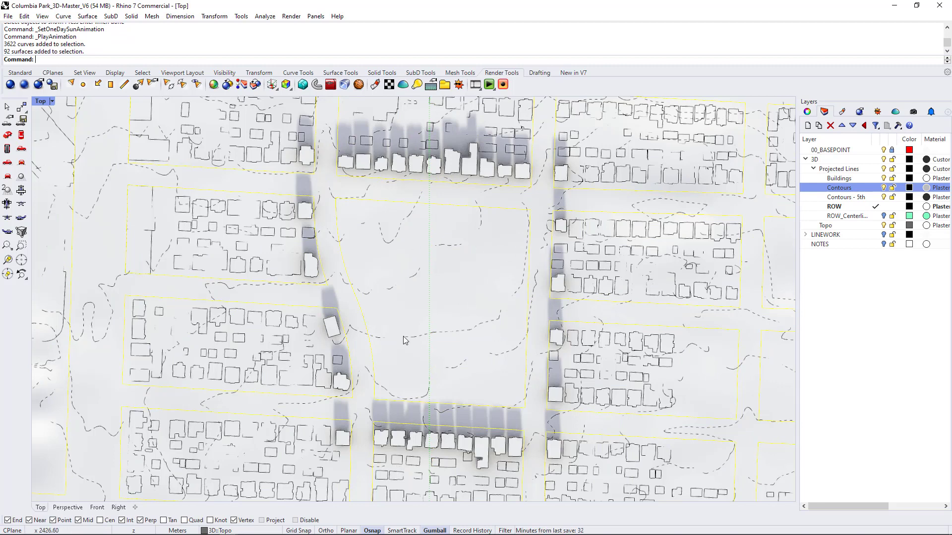
key(Escape)
Show the Top view in Raytraced mode and set the sun animation's capture method to Raytraced.
click(51, 102)
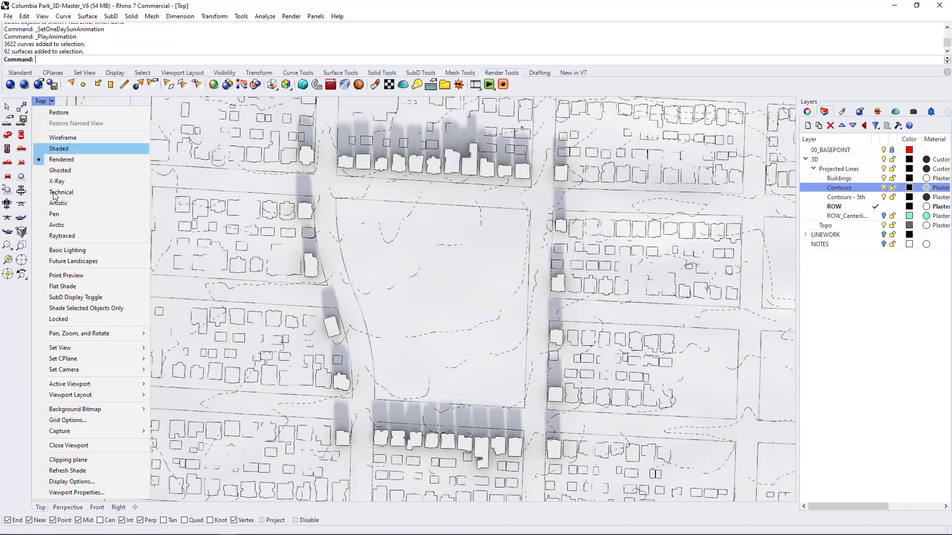
click(57, 234)
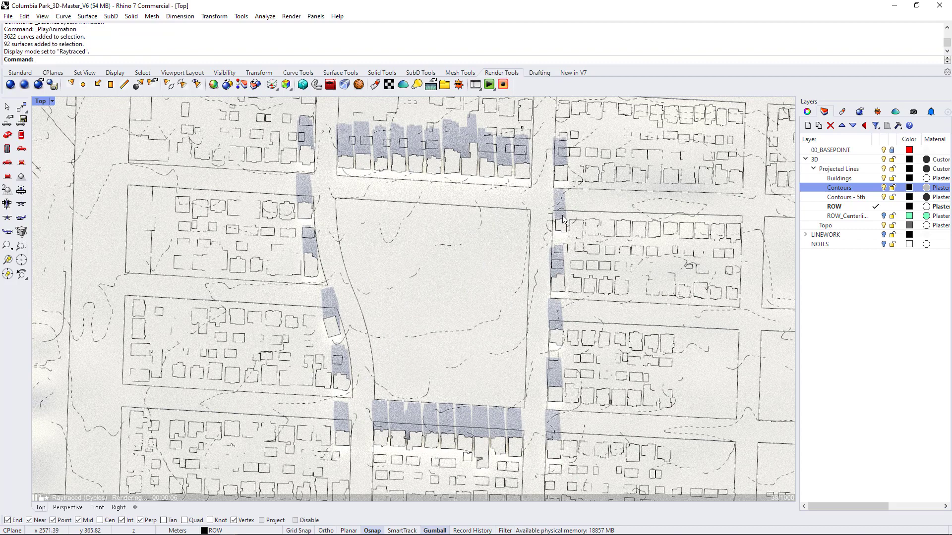
click(478, 88)
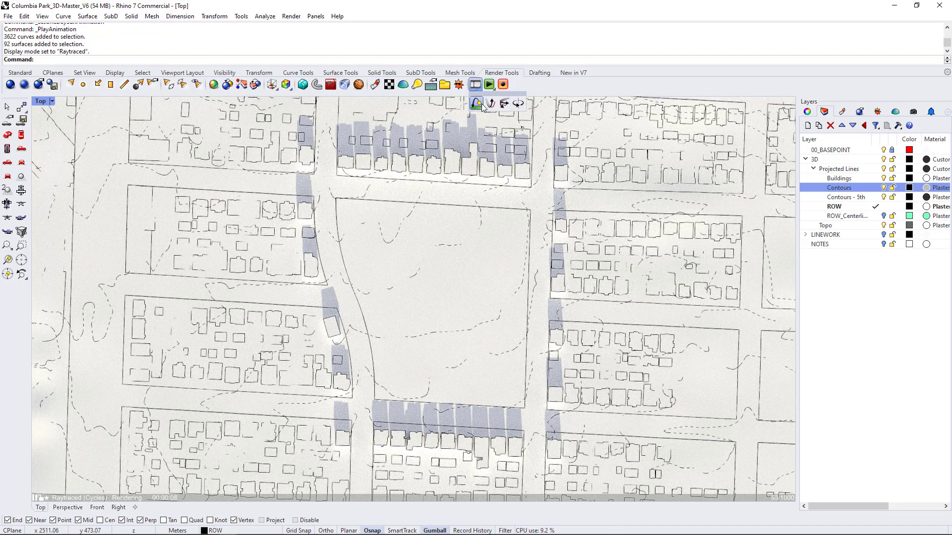
click(478, 103)
click(670, 265)
click(659, 297)
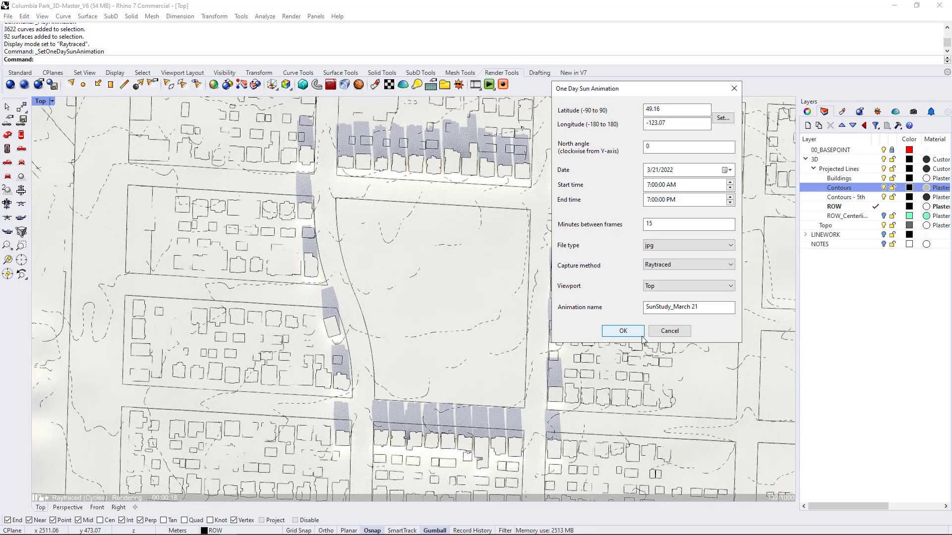
click(642, 335)
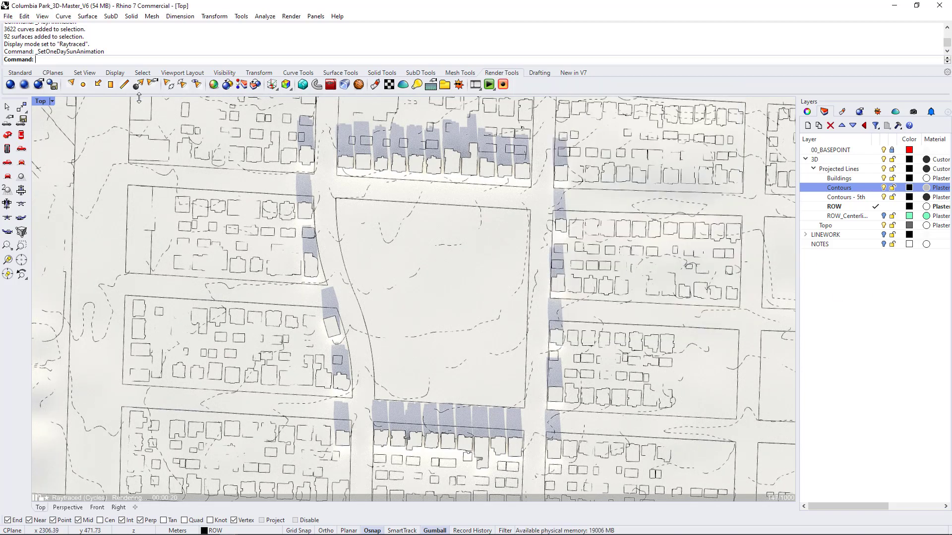
Save the Top plan as named view 'Sun Study Plan View', restore it, and pan slightly to recentre.
click(52, 101)
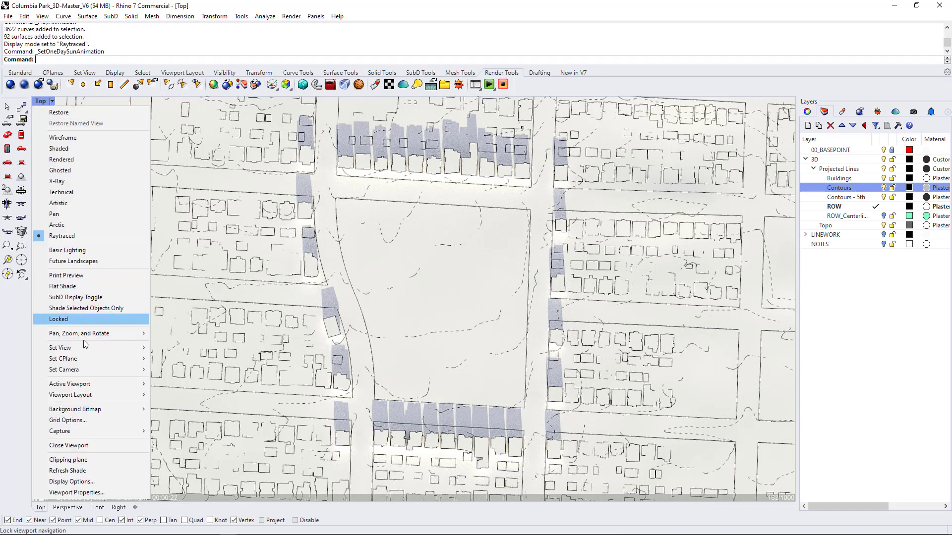
mouse_move(85, 353)
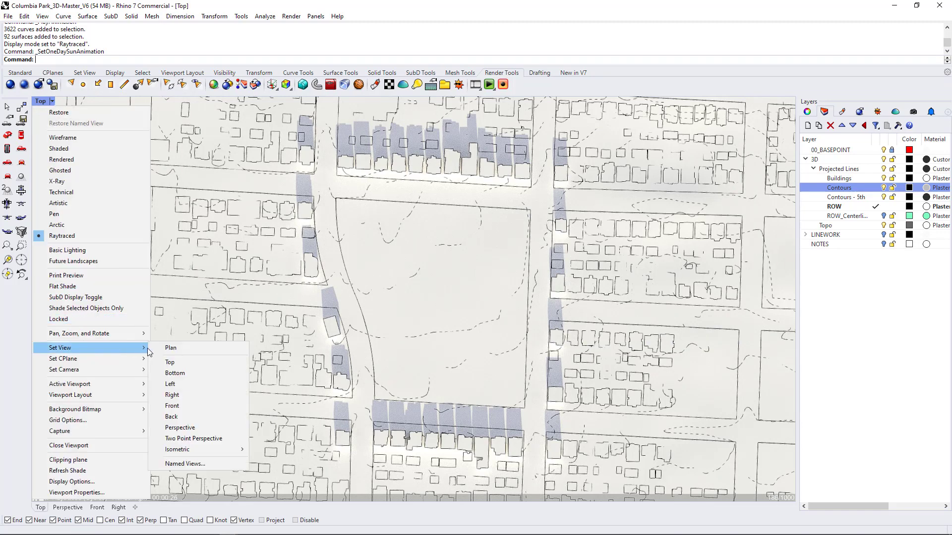
click(185, 464)
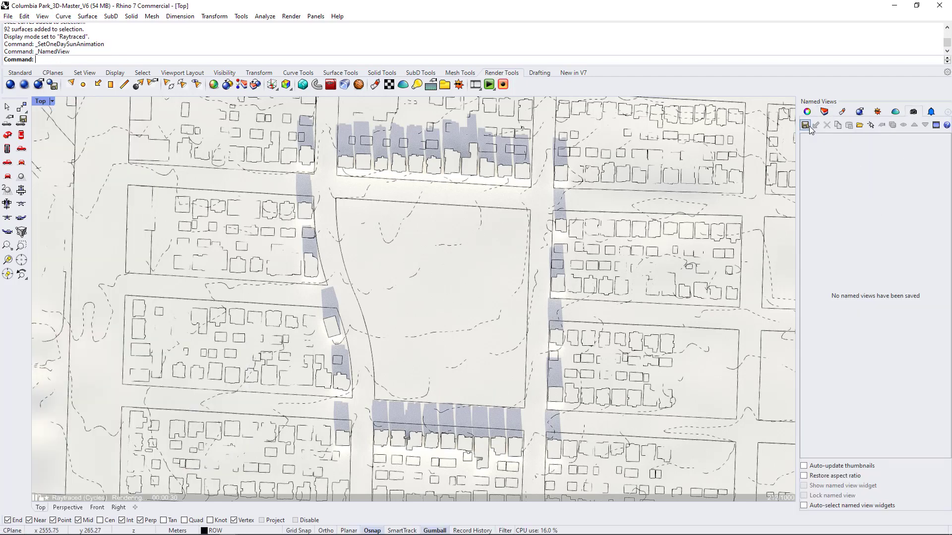
click(805, 125)
text(Sun St)
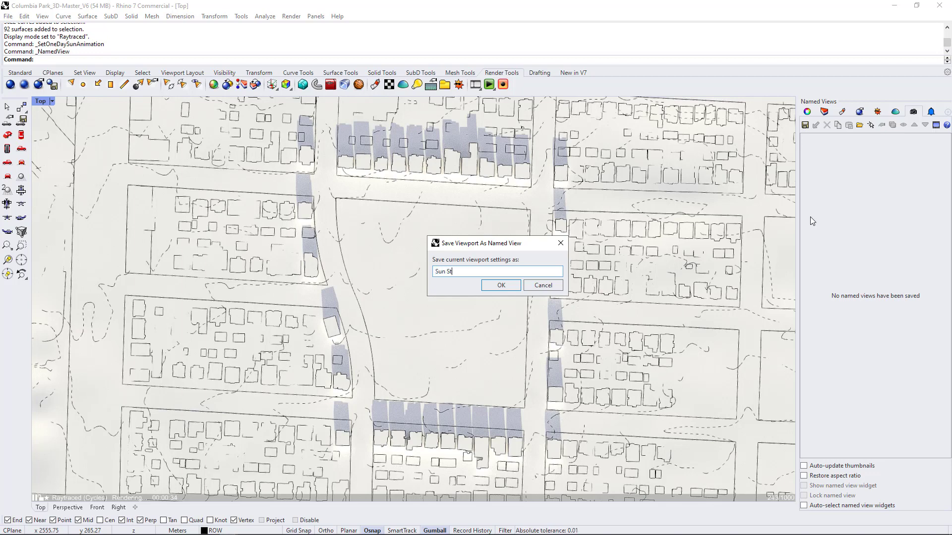
text(udy Plan View)
click(510, 285)
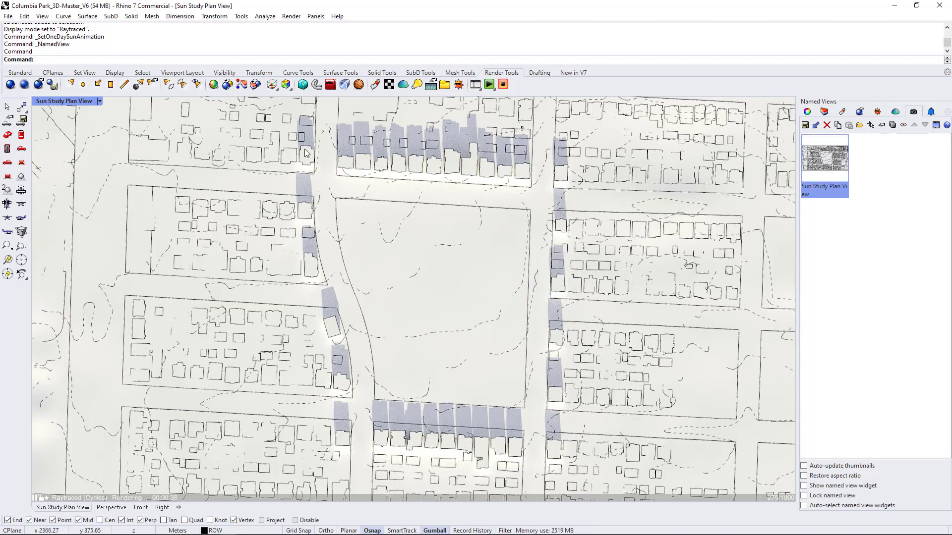
double_click(824, 159)
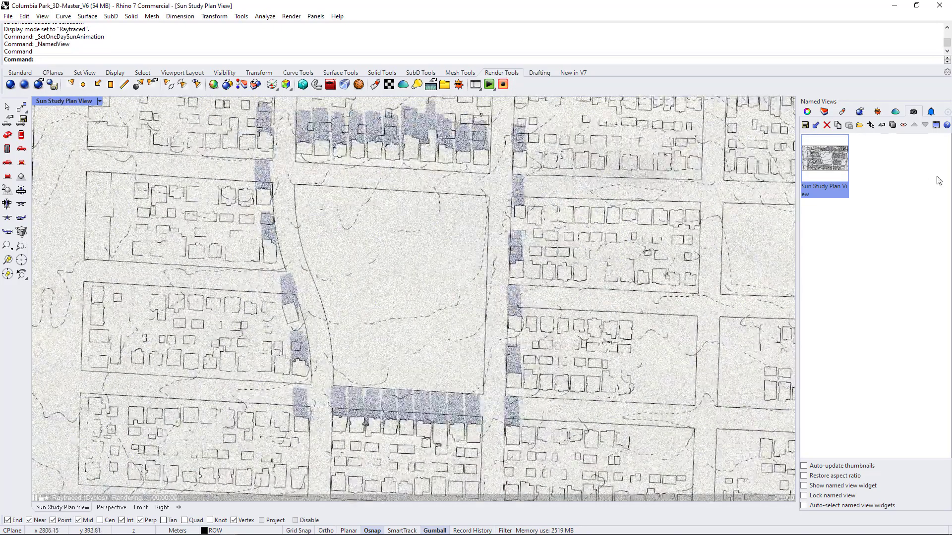
right_drag(314, 212, 354, 226)
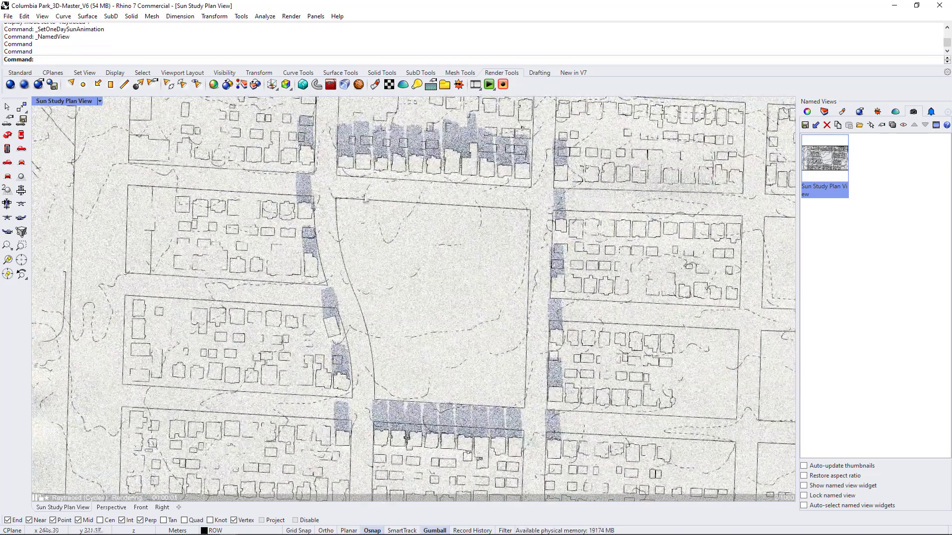